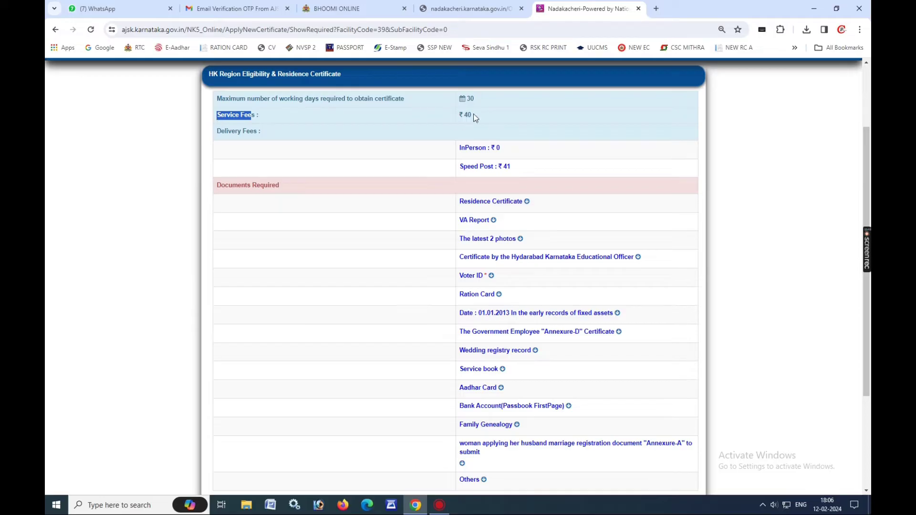
- Scroll past the required documents list and proceed to the application form
{"action": "left_click", "coordinate": [474, 115]}
{"action": "scroll", "coordinate": [439, 248], "scroll_direction": "down", "scroll_amount": 1}
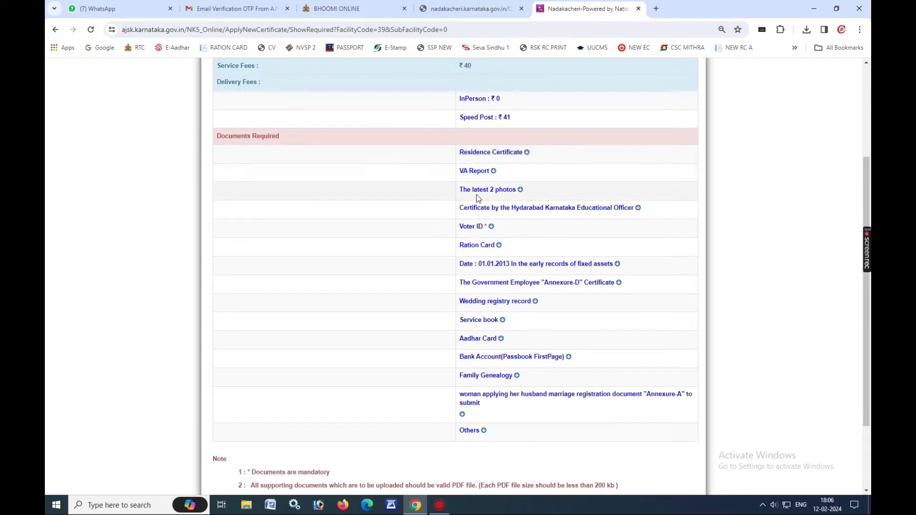
{"action": "scroll", "coordinate": [435, 352], "scroll_direction": "down", "scroll_amount": 2}
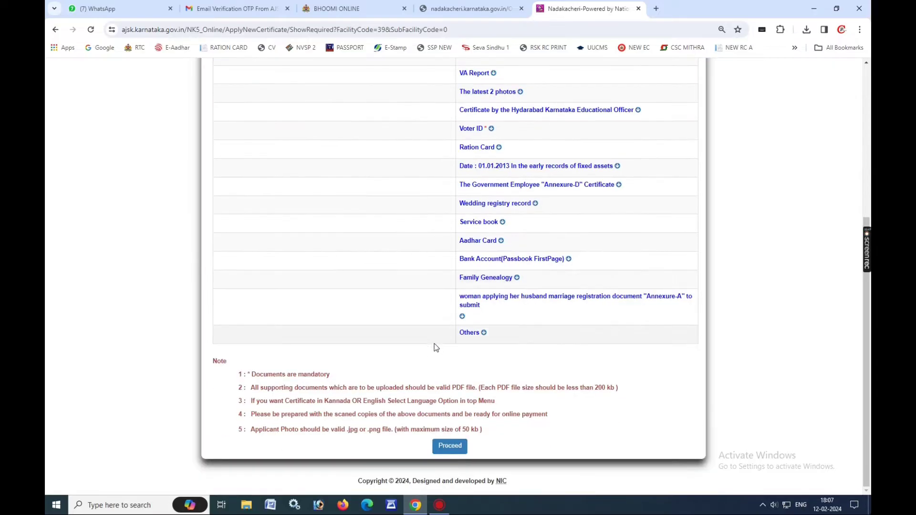
{"action": "left_click", "coordinate": [452, 447]}
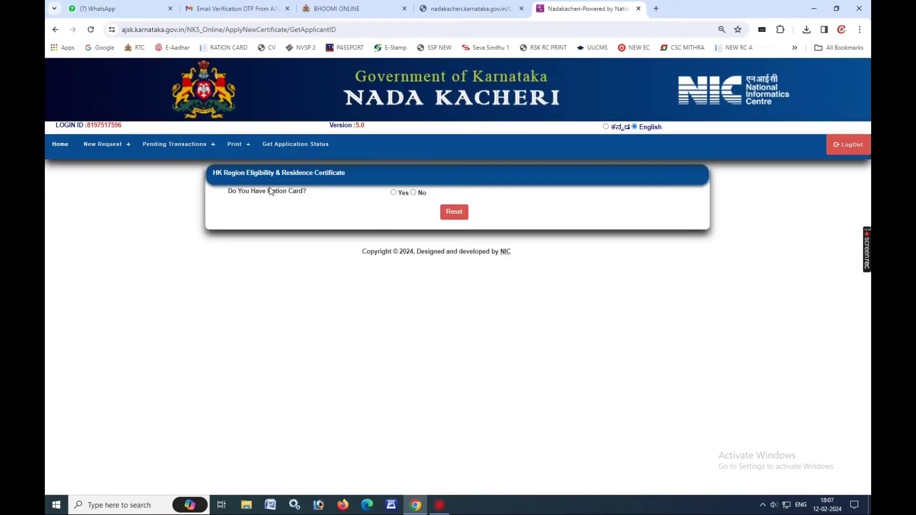
- Answer No to having a ration card and continue to Aadhaar authentication
{"action": "left_click_drag", "start_coordinate": [242, 192], "coordinate": [319, 198]}
{"action": "left_click", "coordinate": [318, 199]}
{"action": "left_click", "coordinate": [393, 192]}
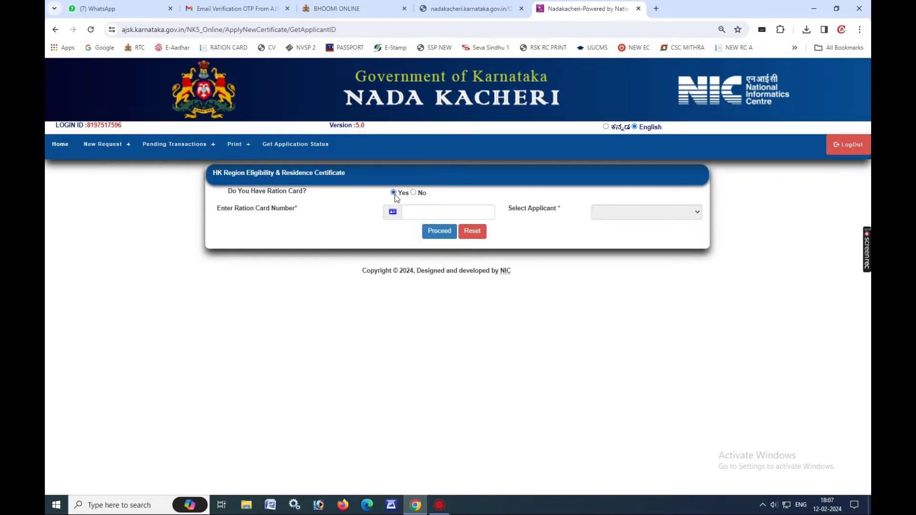
{"action": "left_click", "coordinate": [413, 192]}
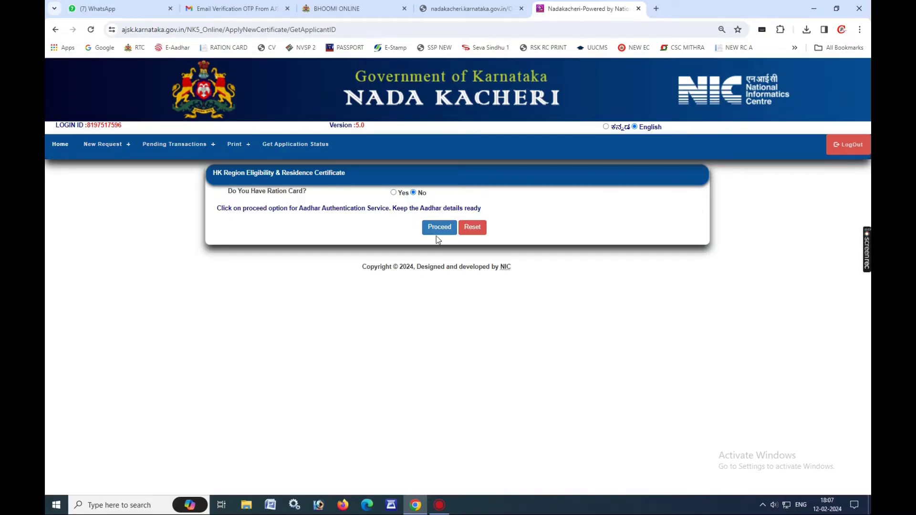
{"action": "left_click", "coordinate": [438, 229]}
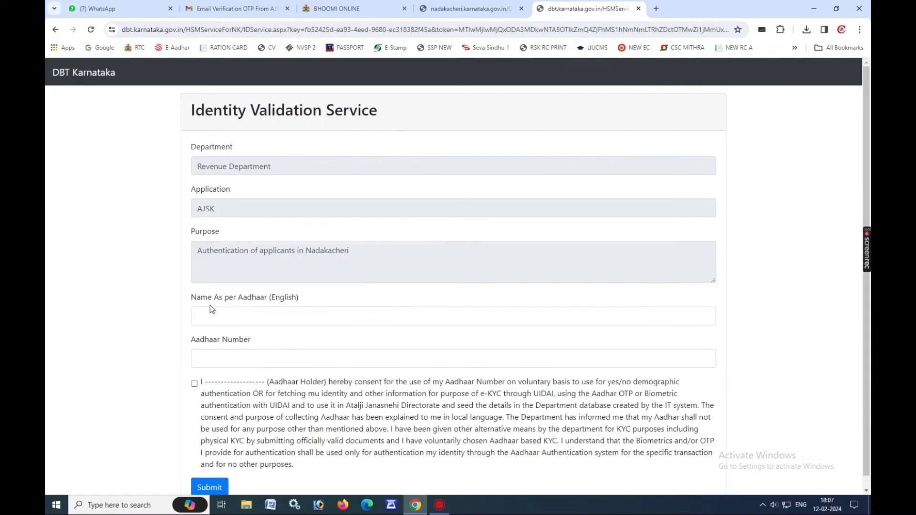
- Enter the applicant's name as per Aadhaar and their Aadhaar number
{"action": "left_click_drag", "start_coordinate": [210, 305], "coordinate": [321, 301]}
{"action": "left_click", "coordinate": [305, 313]}
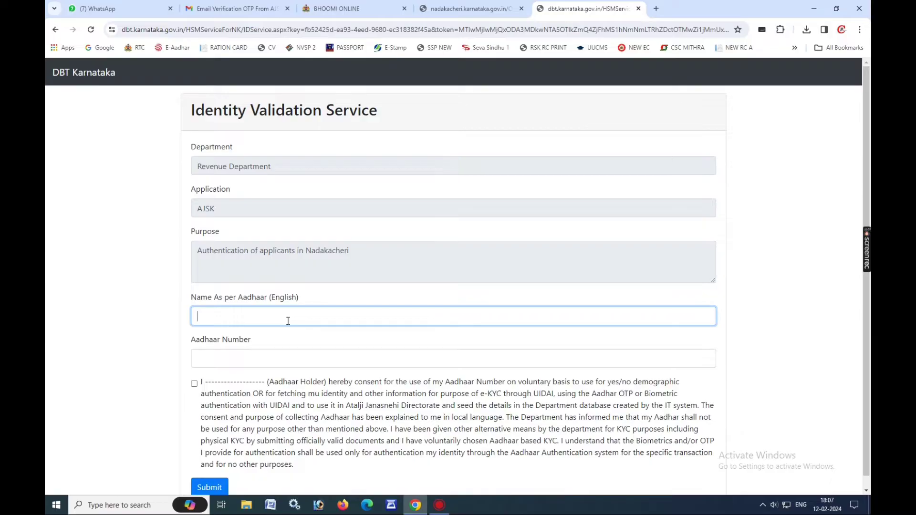
{"action": "type", "text": "SIDDU"}
{"action": "key", "text": "Tab"}
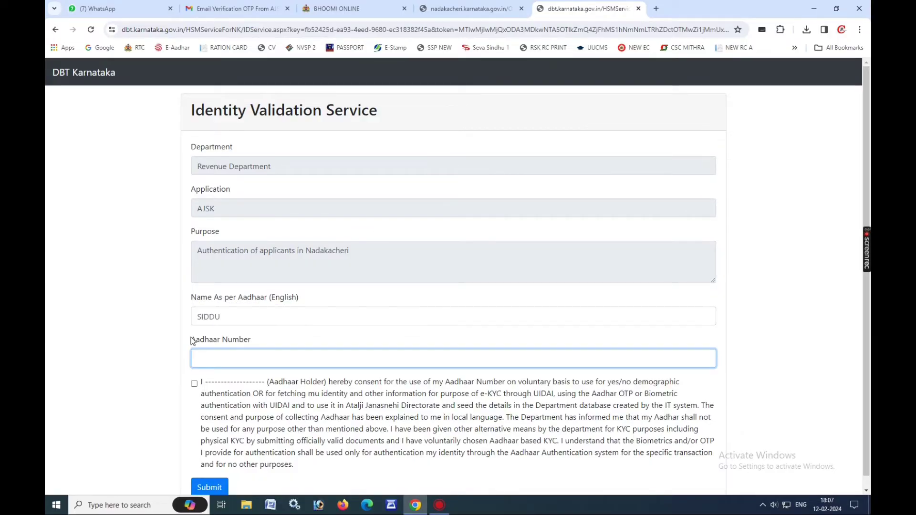
{"action": "left_click_drag", "start_coordinate": [193, 340], "coordinate": [253, 348]}
{"action": "left_click", "coordinate": [245, 361]}
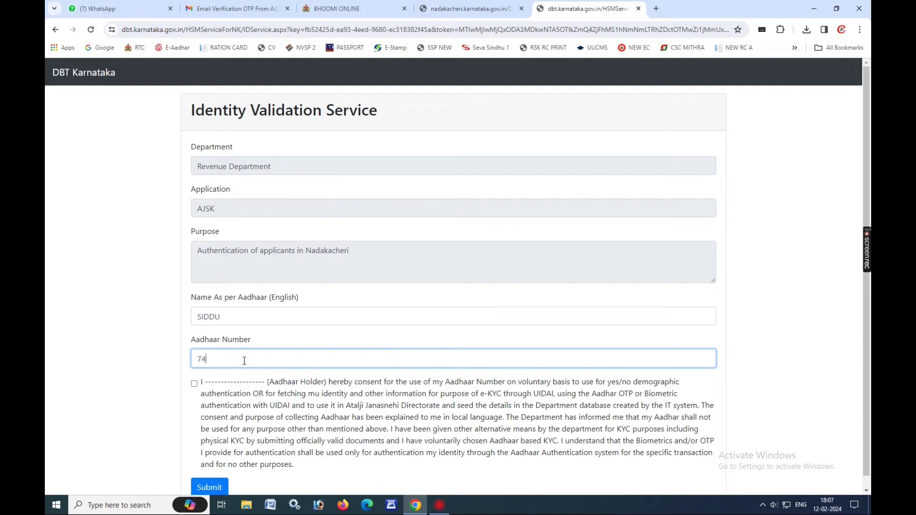
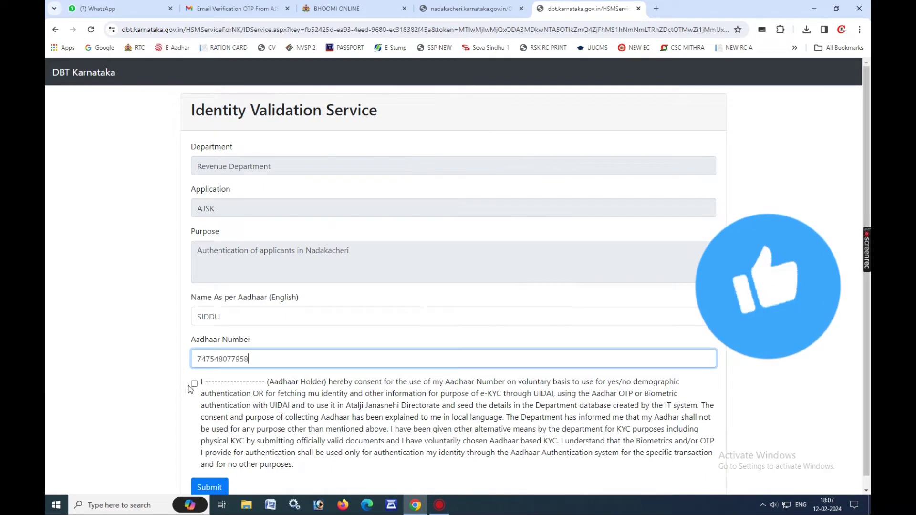
- Tick the Aadhaar consent declaration and submit the identity validation form
{"action": "left_click_drag", "start_coordinate": [198, 382], "coordinate": [501, 394]}
{"action": "left_click", "coordinate": [480, 404]}
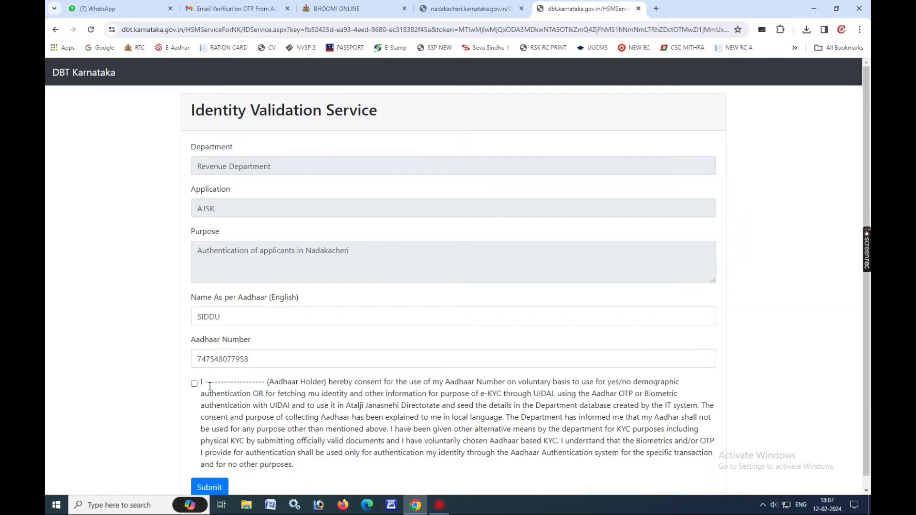
{"action": "left_click", "coordinate": [195, 384]}
{"action": "scroll", "coordinate": [210, 474], "scroll_direction": "down", "scroll_amount": 1}
{"action": "left_click", "coordinate": [212, 476]}
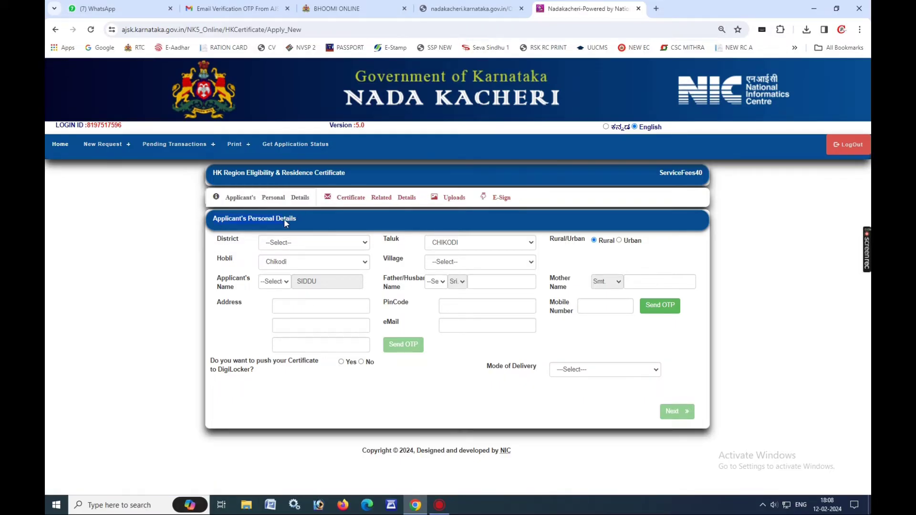
- Set District KALABURAGI, Taluk KAMALAPUR, Hobli Kamalapur and Village KAMALAPURA
{"action": "left_click", "coordinate": [273, 243]}
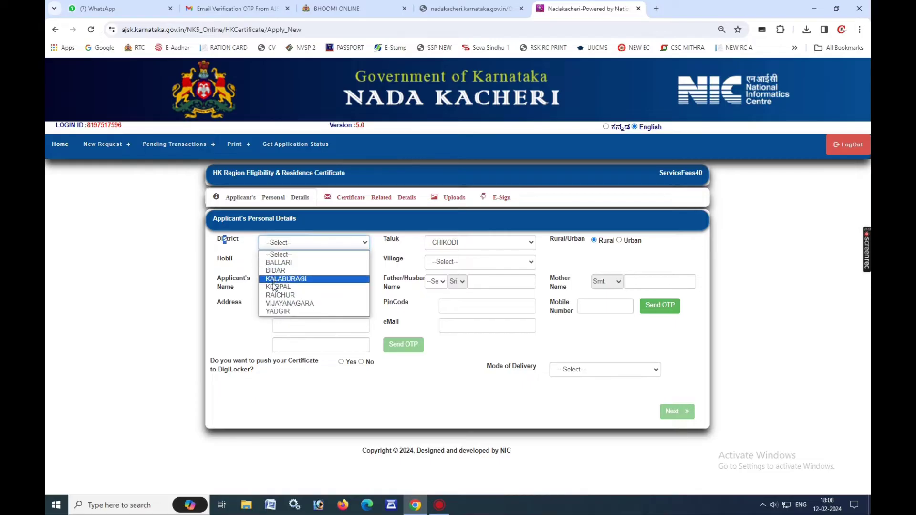
{"action": "left_click", "coordinate": [276, 280]}
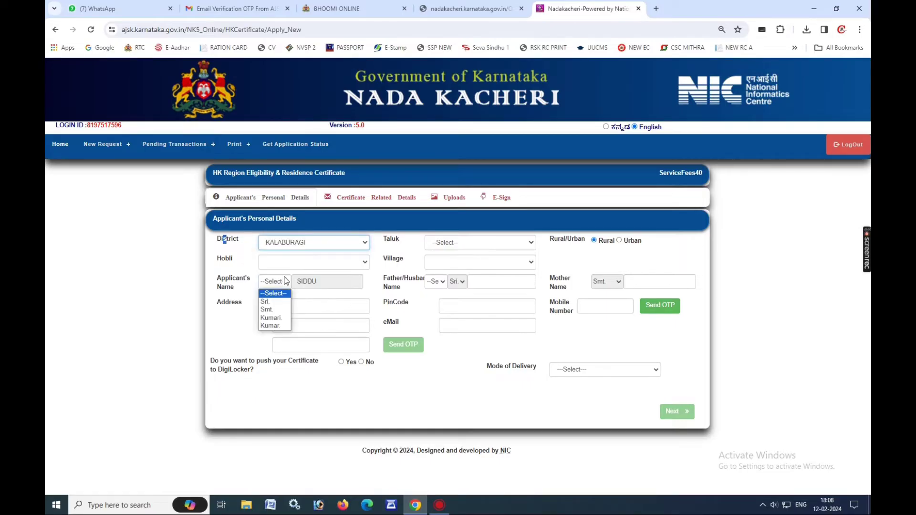
{"action": "left_click", "coordinate": [442, 245]}
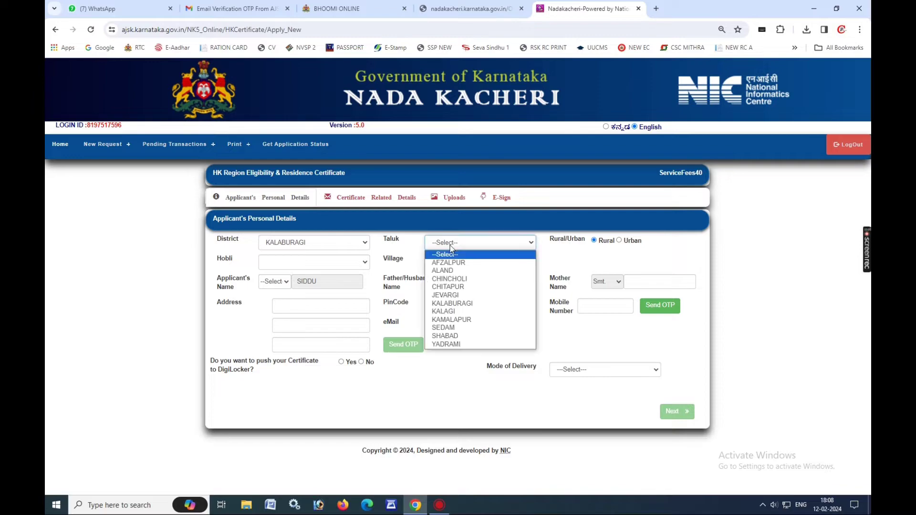
{"action": "left_click", "coordinate": [456, 318]}
{"action": "left_click", "coordinate": [325, 267]}
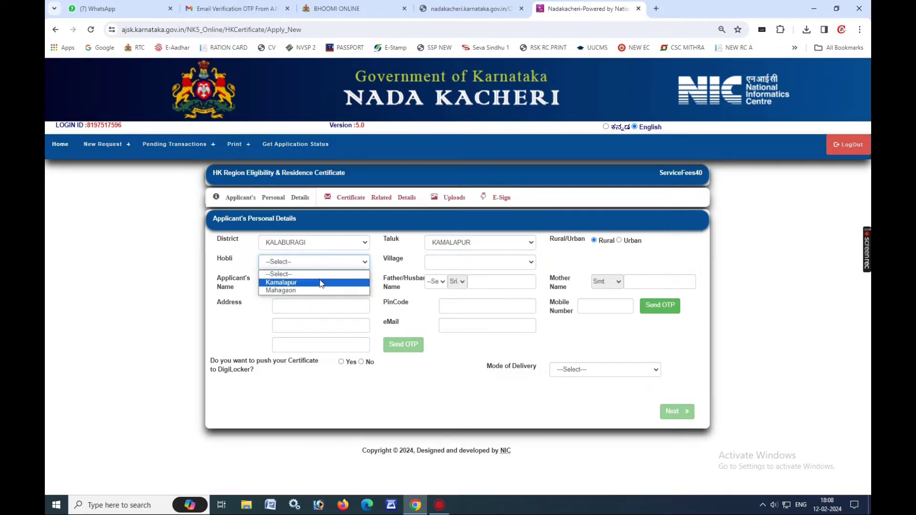
{"action": "left_click", "coordinate": [320, 283]}
{"action": "left_click", "coordinate": [461, 265]}
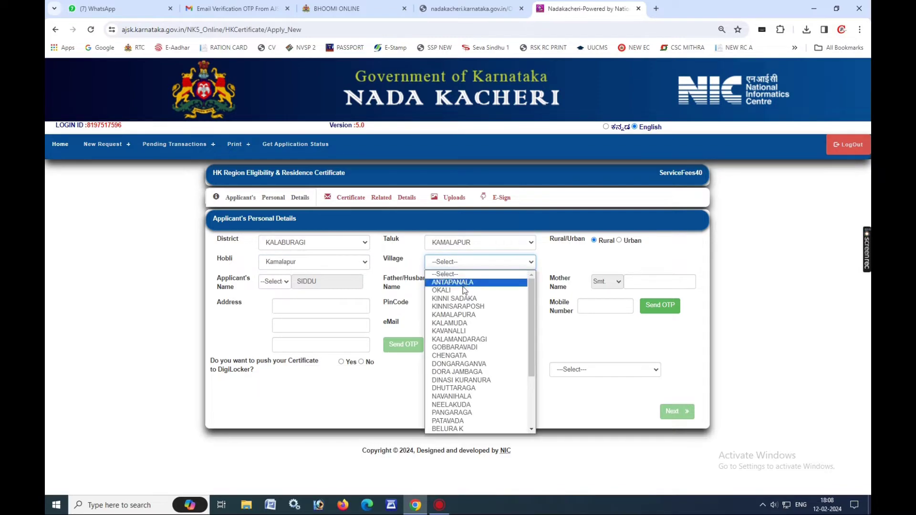
{"action": "left_click", "coordinate": [460, 315]}
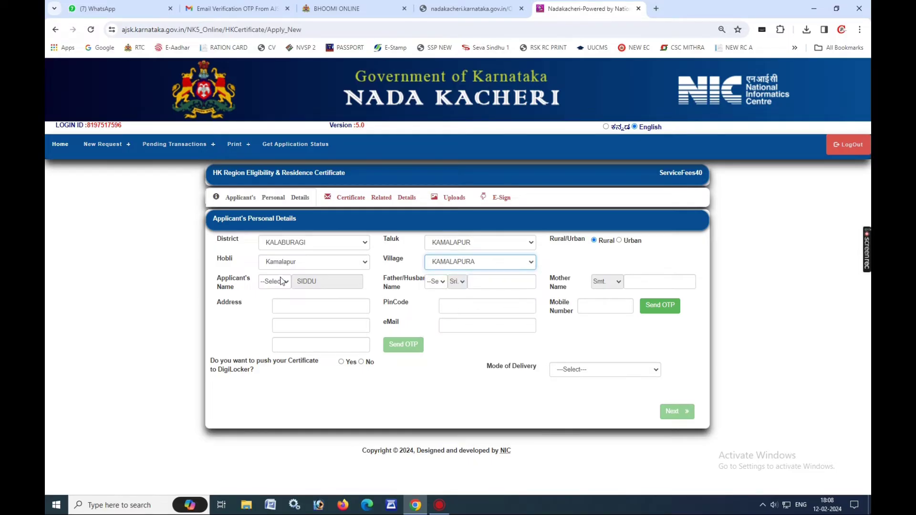
- Set the applicant's title to Kumar. and the relation to S/O
{"action": "left_click", "coordinate": [387, 264]}
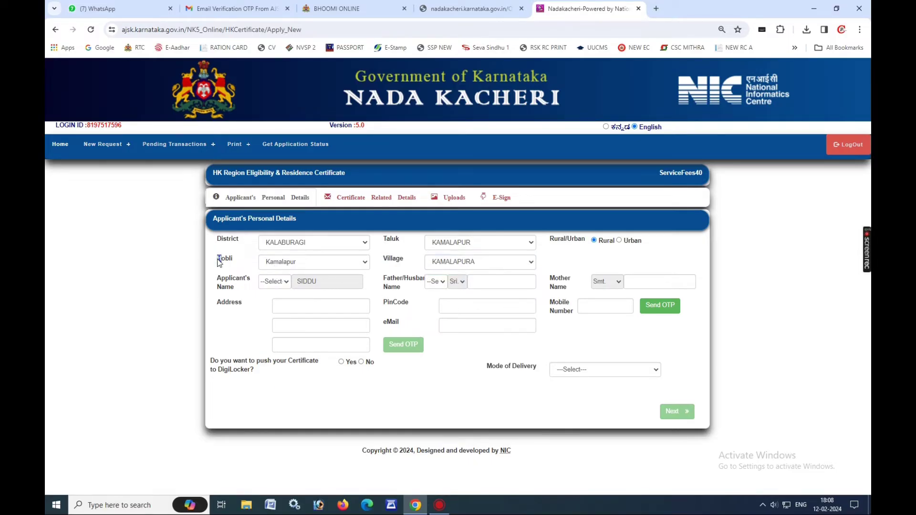
{"action": "left_click_drag", "start_coordinate": [558, 239], "coordinate": [613, 243]}
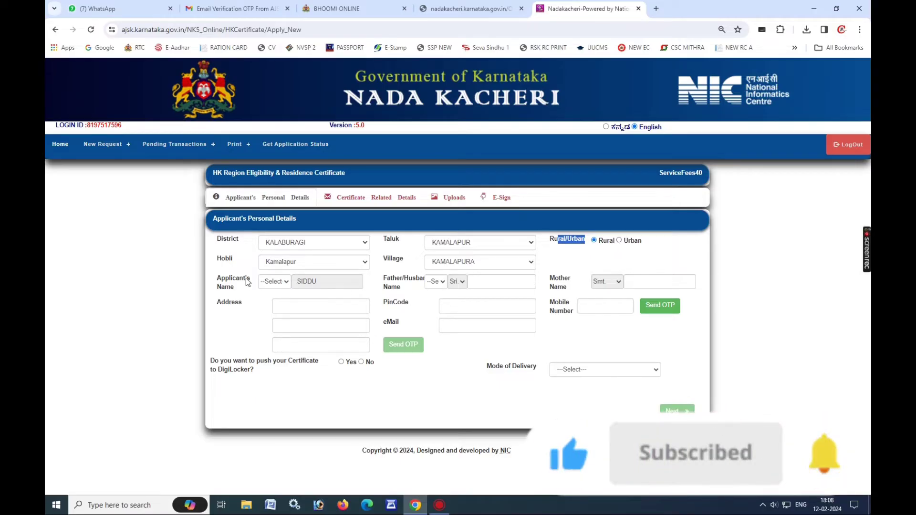
{"action": "left_click_drag", "start_coordinate": [234, 278], "coordinate": [266, 285]}
{"action": "left_click", "coordinate": [274, 282]}
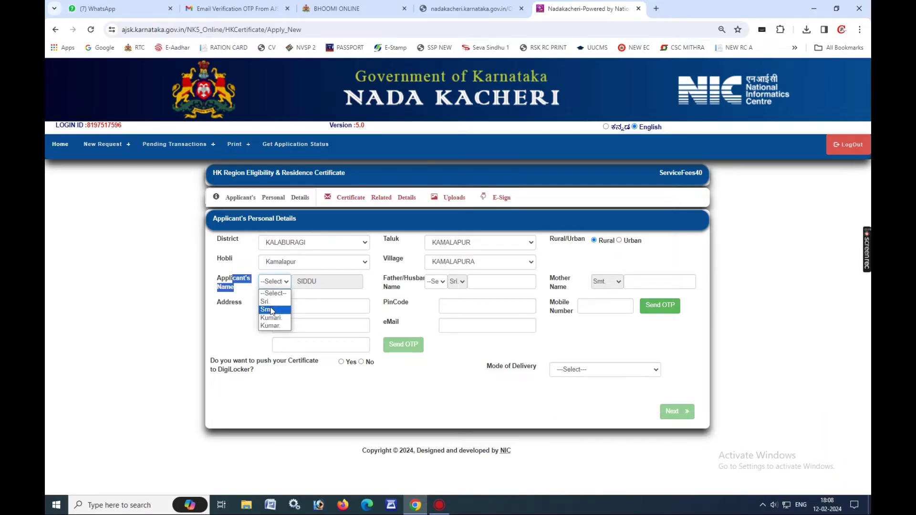
{"action": "left_click", "coordinate": [270, 326]}
{"action": "left_click", "coordinate": [306, 281]}
{"action": "double_click", "coordinate": [306, 281]}
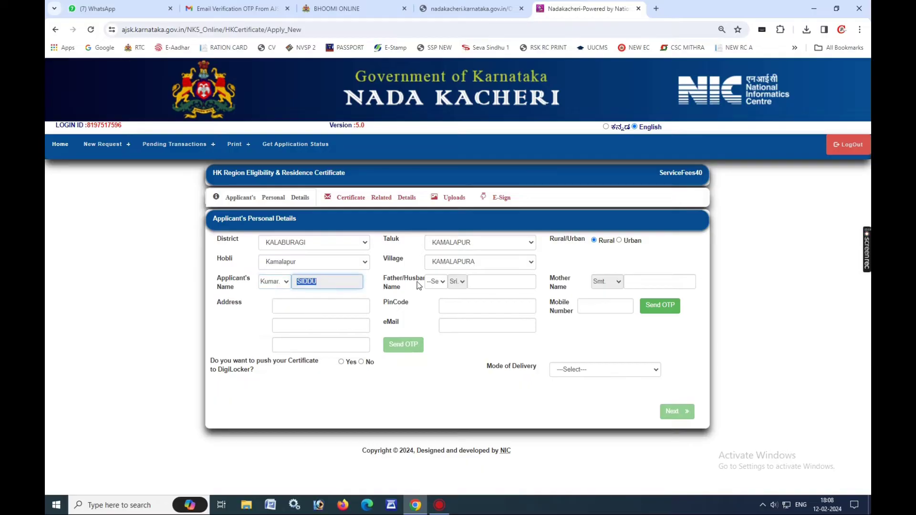
{"action": "left_click", "coordinate": [436, 281]}
{"action": "left_click", "coordinate": [439, 302]}
- Enter the father's and mother's names
{"action": "left_click", "coordinate": [484, 286]}
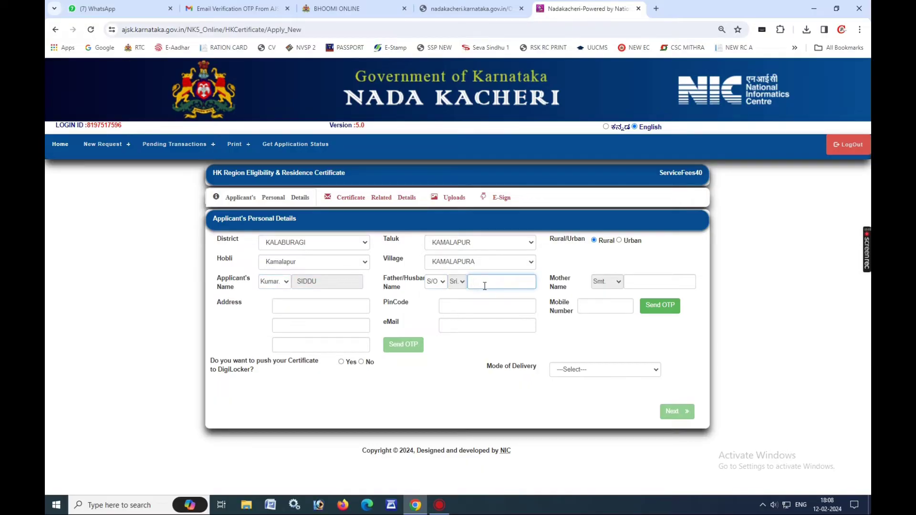
{"action": "type", "text": "LAXMAN"}
{"action": "key", "text": "Tab"}
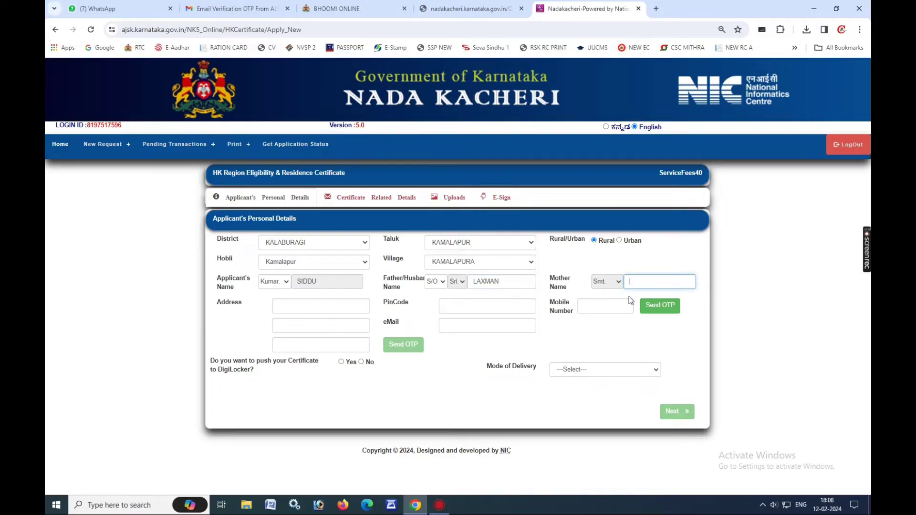
{"action": "type", "text": "ANITA"}
- Fill in the applicant's three-line postal address
{"action": "left_click", "coordinate": [229, 305]}
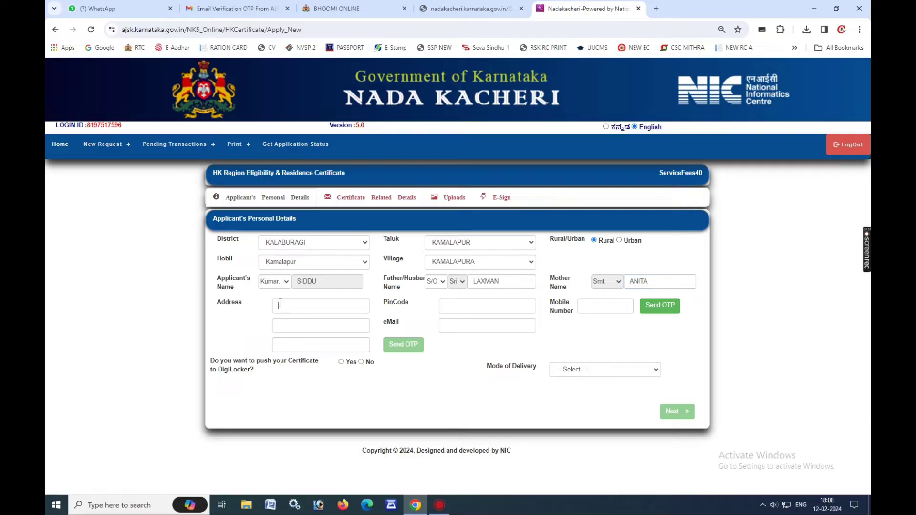
{"action": "left_click", "coordinate": [280, 302]}
{"action": "type", "text": "AT POST"}
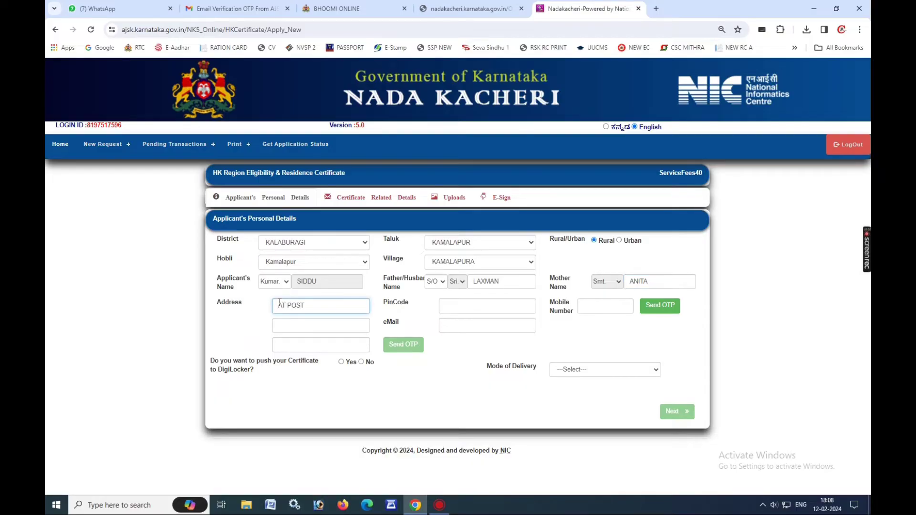
{"action": "type", "text": " KAMALAPUR"}
{"action": "key", "text": "Tab"}
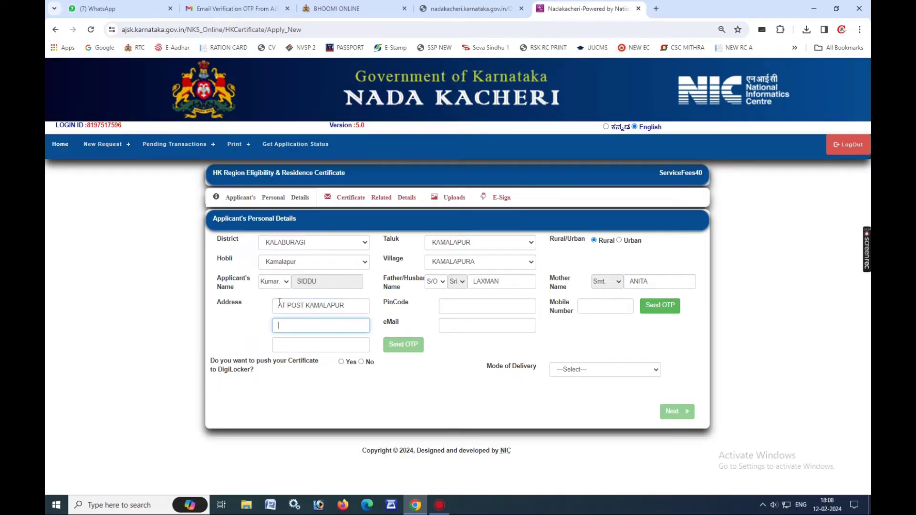
{"action": "type", "text": "TQ KAMALAPU"}
{"action": "key", "text": "Tab"}
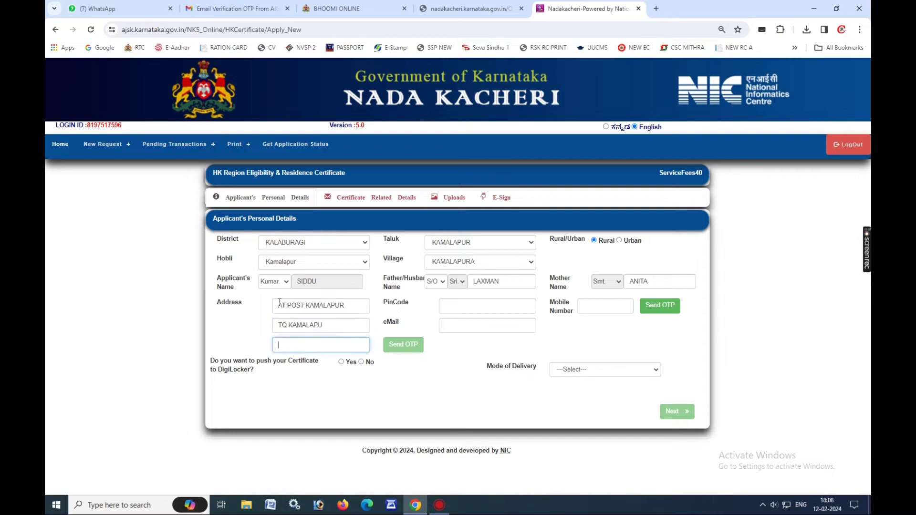
{"action": "left_click", "coordinate": [333, 325]}
{"action": "type", "text": "R"}
{"action": "key", "text": "Tab"}
{"action": "type", "text": "D"}
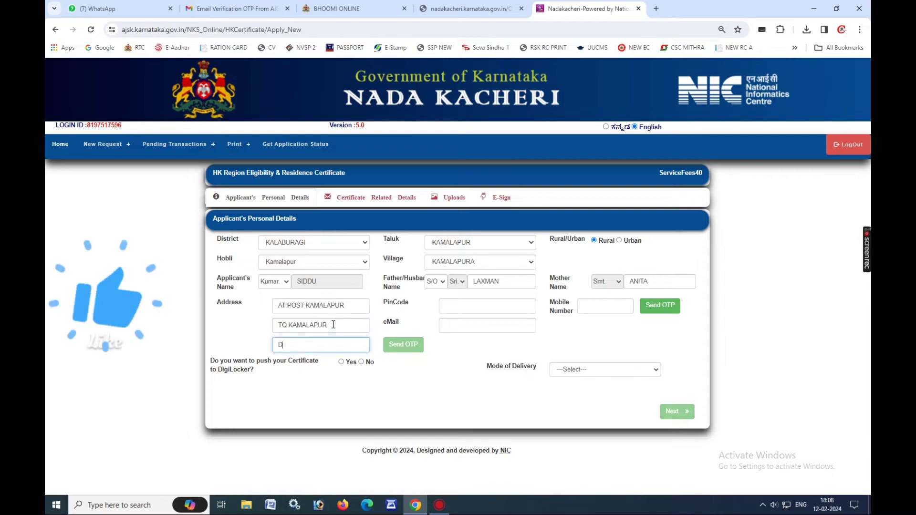
{"action": "type", "text": "IST KALABURAGI"}
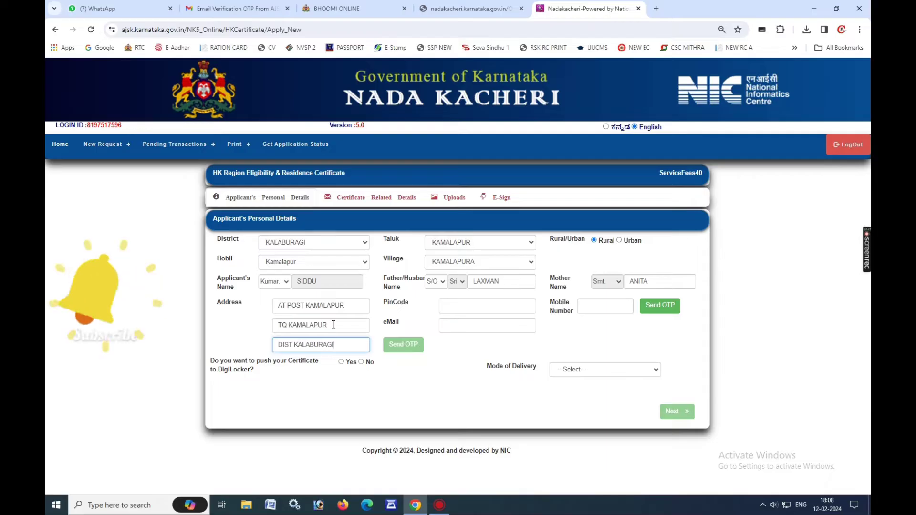
- Enter the PIN code and the applicant's e-mail address, then send the e-mail OTP
{"action": "left_click", "coordinate": [403, 302]}
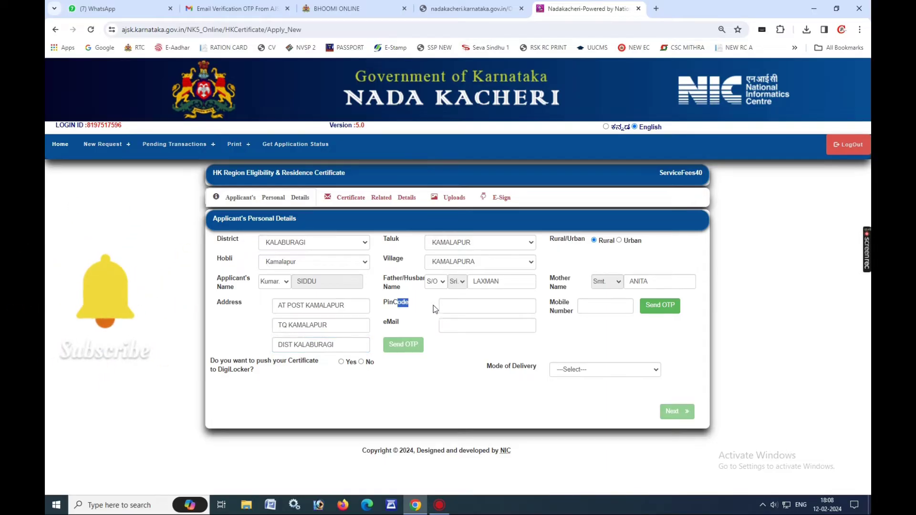
{"action": "left_click", "coordinate": [462, 306]}
{"action": "type", "text": "585313"}
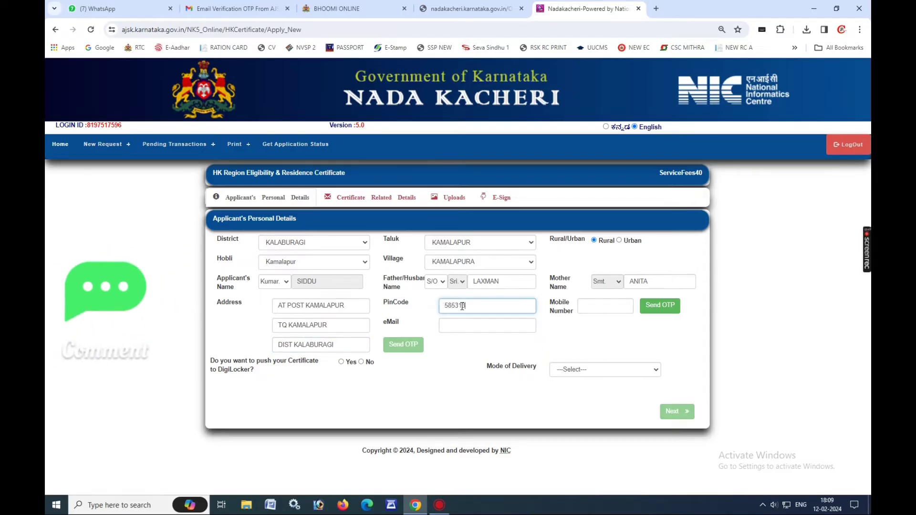
{"action": "mouse_move", "coordinate": [387, 323]}
{"action": "left_mouse_down"}
{"action": "mouse_move", "coordinate": [435, 329]}
{"action": "mouse_move", "coordinate": [404, 323]}
{"action": "left_mouse_up"}
{"action": "left_click", "coordinate": [457, 327]}
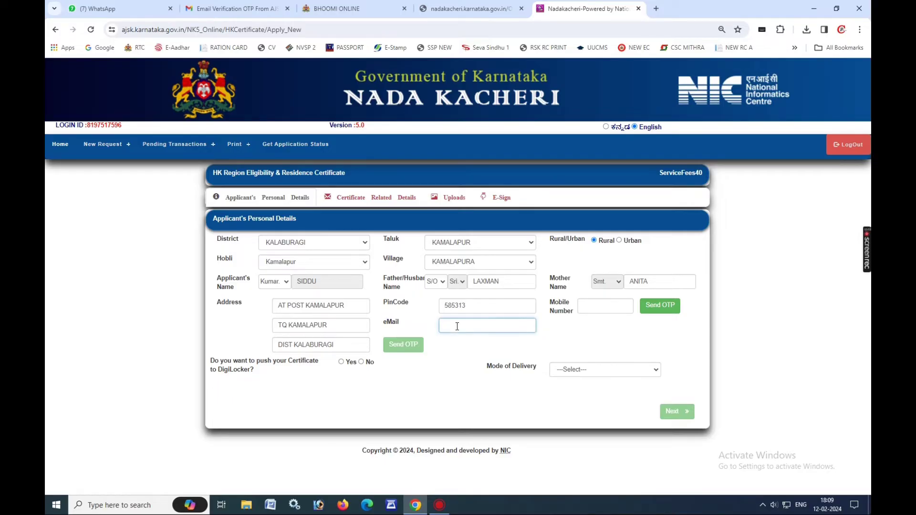
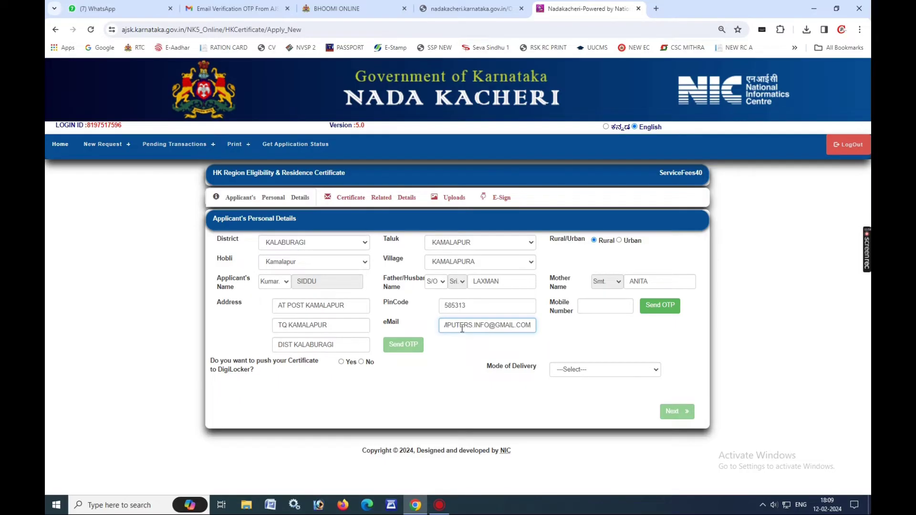
{"action": "left_click", "coordinate": [422, 354]}
{"action": "left_click", "coordinate": [421, 351]}
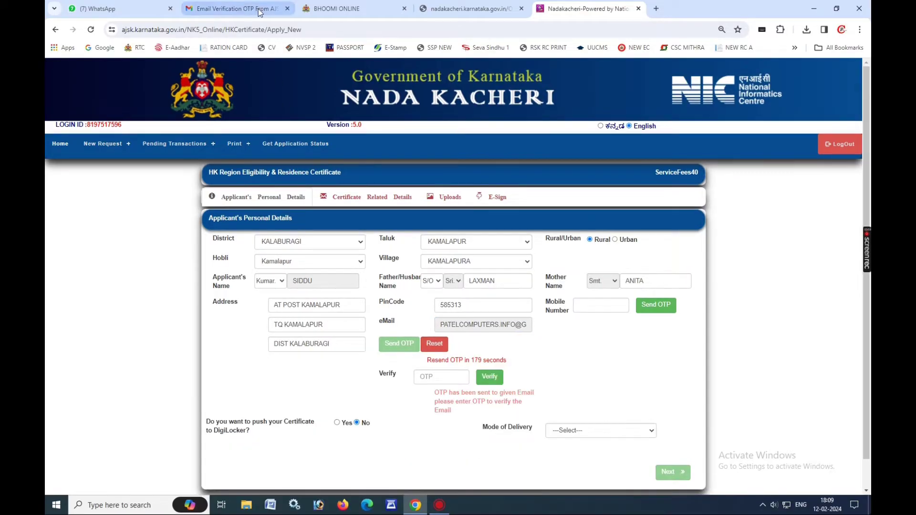
{"action": "left_click", "coordinate": [229, 8]}
- Refresh the Gmail inbox several times without finding the OTP, then return to the form
{"action": "left_click", "coordinate": [186, 102]}
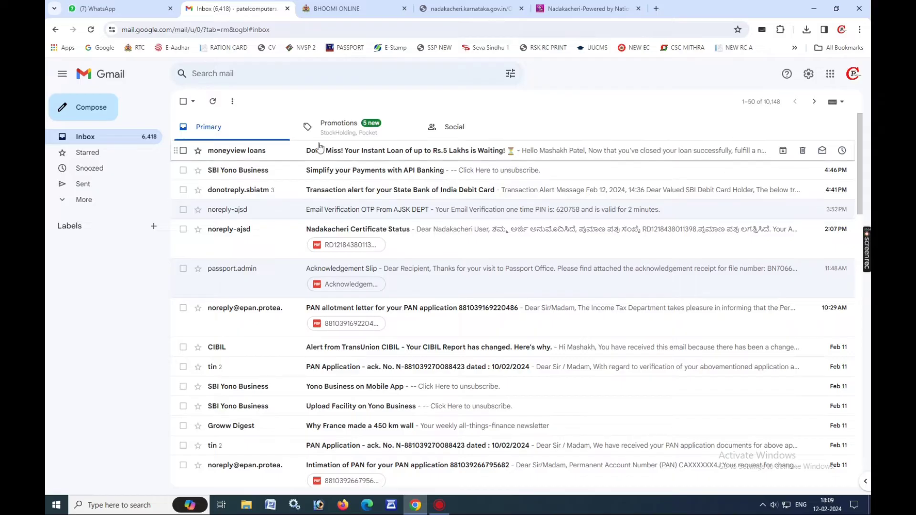
{"action": "left_click", "coordinate": [215, 102]}
{"action": "left_click", "coordinate": [215, 102]}
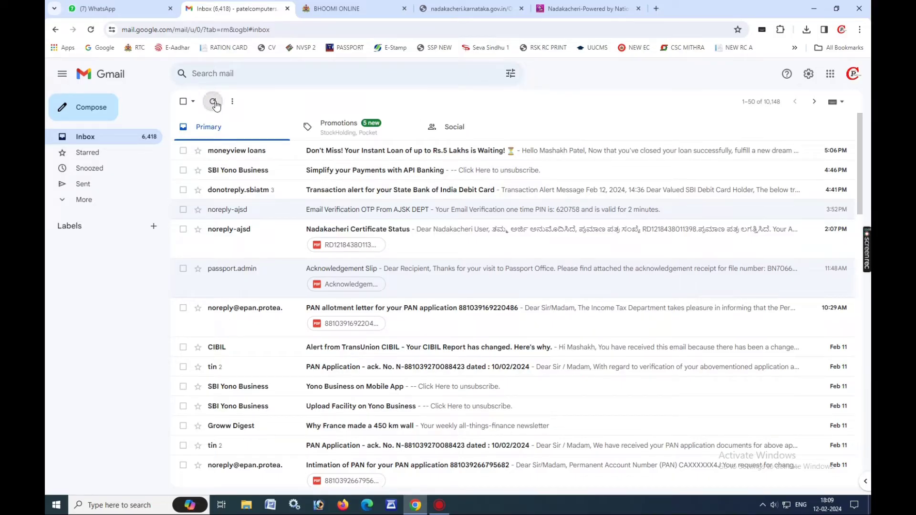
{"action": "left_click", "coordinate": [215, 103]}
{"action": "left_click", "coordinate": [216, 103]}
{"action": "left_click", "coordinate": [580, 9]}
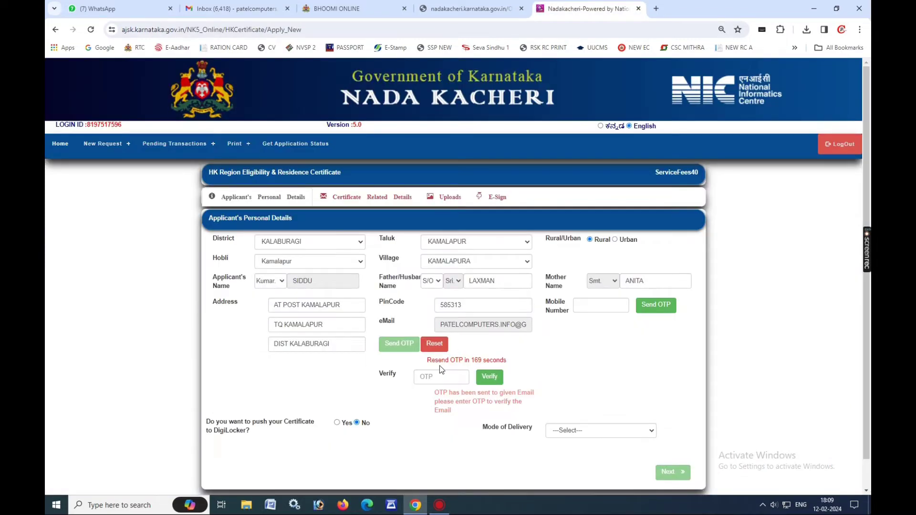
{"action": "triple_click", "coordinate": [444, 331]}
{"action": "left_click", "coordinate": [544, 352]}
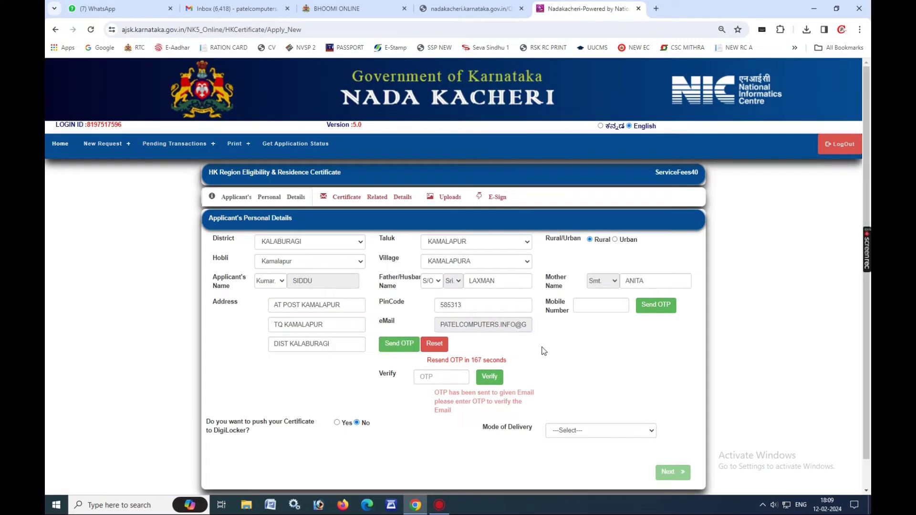
- Refresh Gmail, open the new AJSK Email Verification OTP message and copy its PIN
{"action": "left_click", "coordinate": [253, 8]}
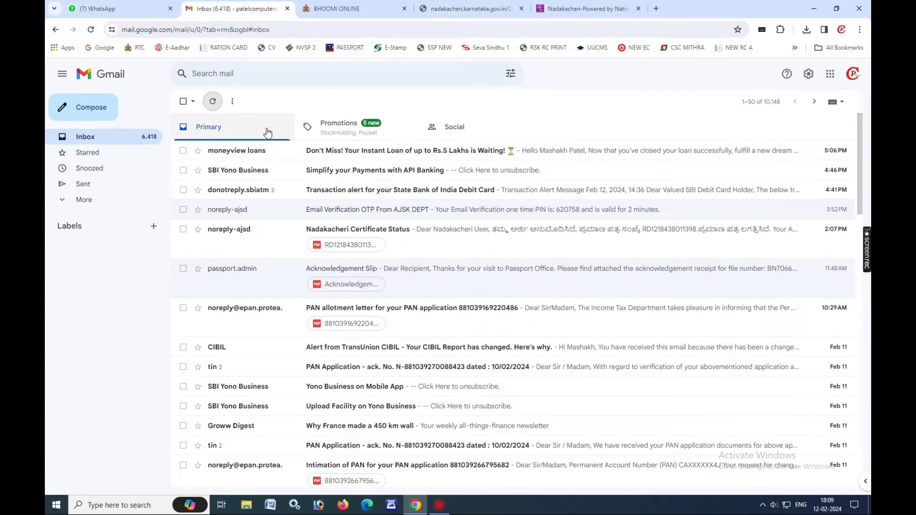
{"action": "left_click", "coordinate": [213, 102]}
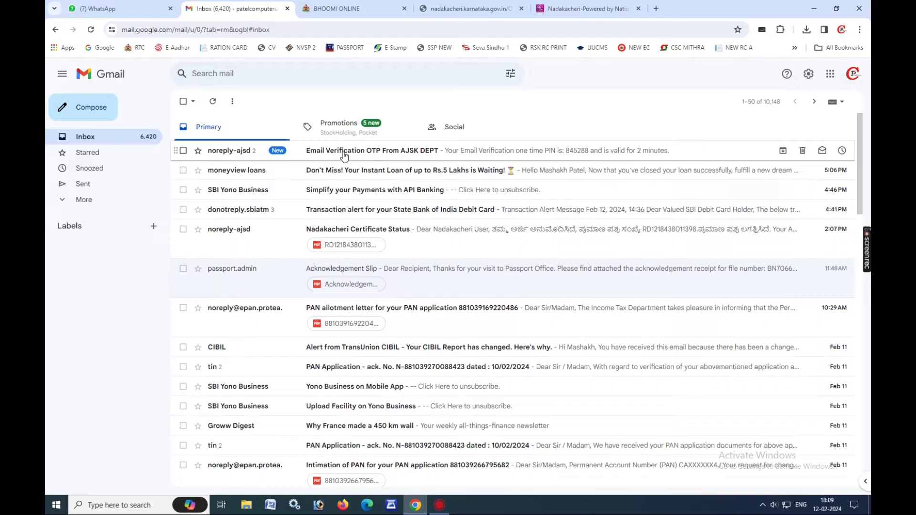
{"action": "left_click", "coordinate": [460, 152]}
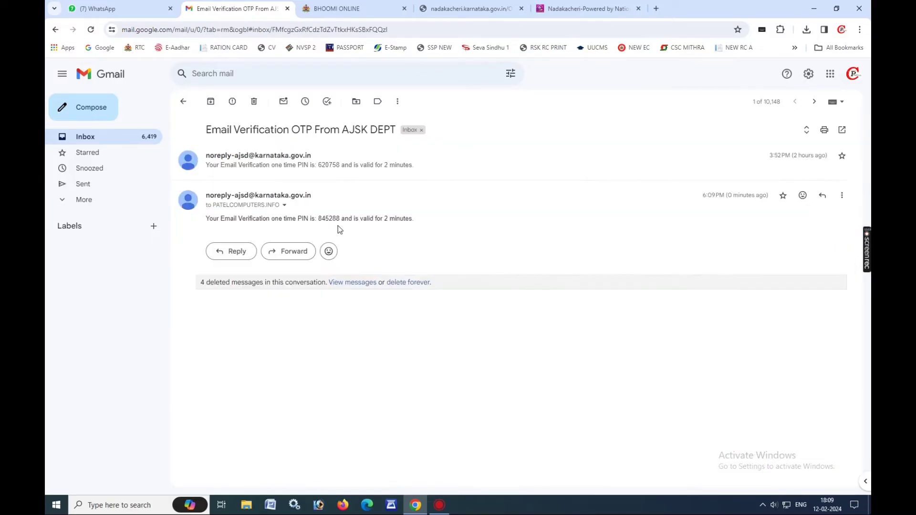
{"action": "double_click", "coordinate": [322, 219]}
{"action": "key", "text": "ctrl+c"}
{"action": "left_click", "coordinate": [574, 8]}
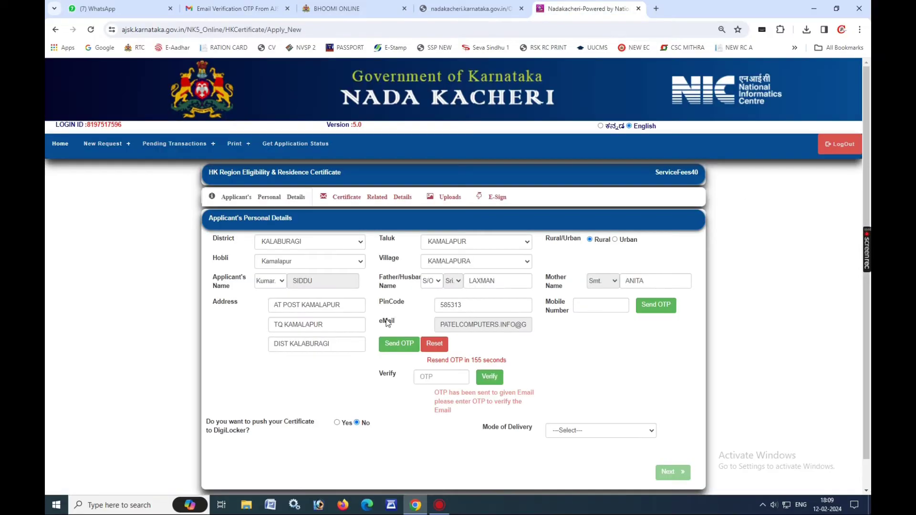
- Paste the copied PIN into the e-mail OTP field and verify it
{"action": "left_click", "coordinate": [441, 376]}
{"action": "key", "text": "ctrl+v"}
{"action": "left_click", "coordinate": [489, 376]}
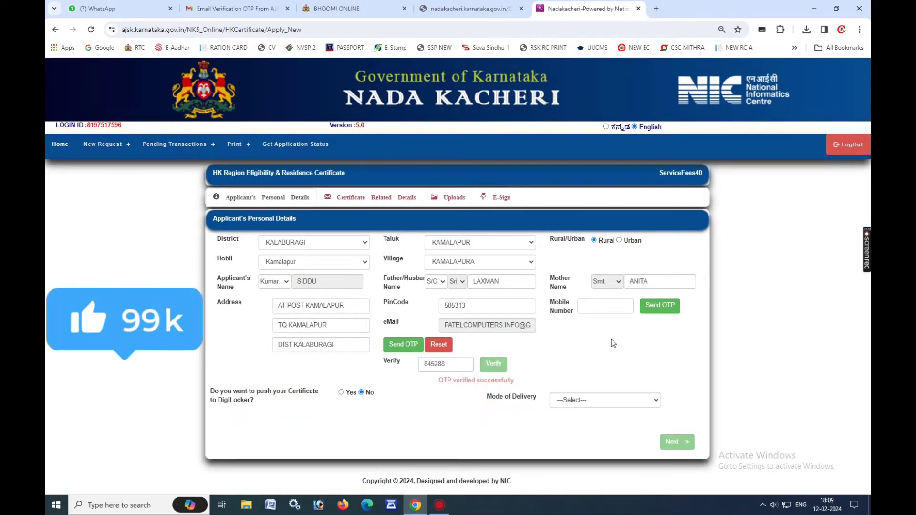
{"action": "left_click", "coordinate": [596, 311]}
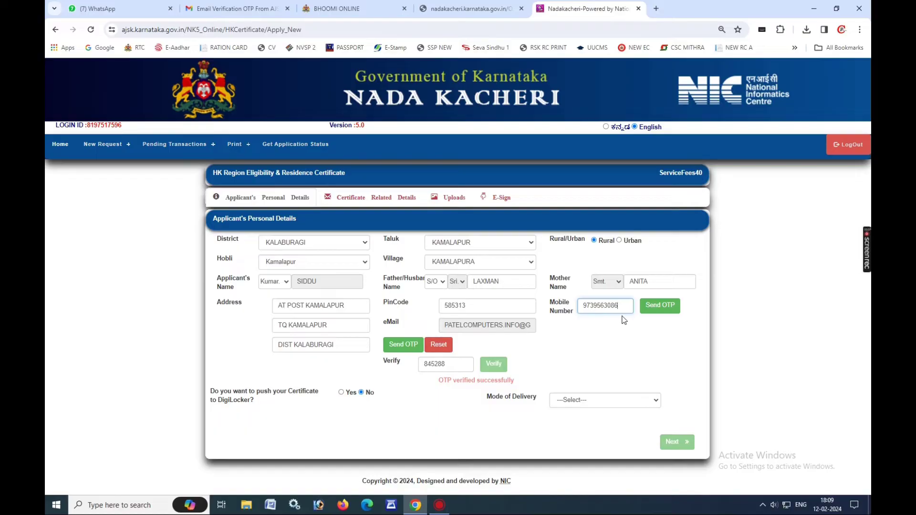
- Send an OTP to the mobile number, enter it and verify
{"action": "left_click", "coordinate": [656, 314]}
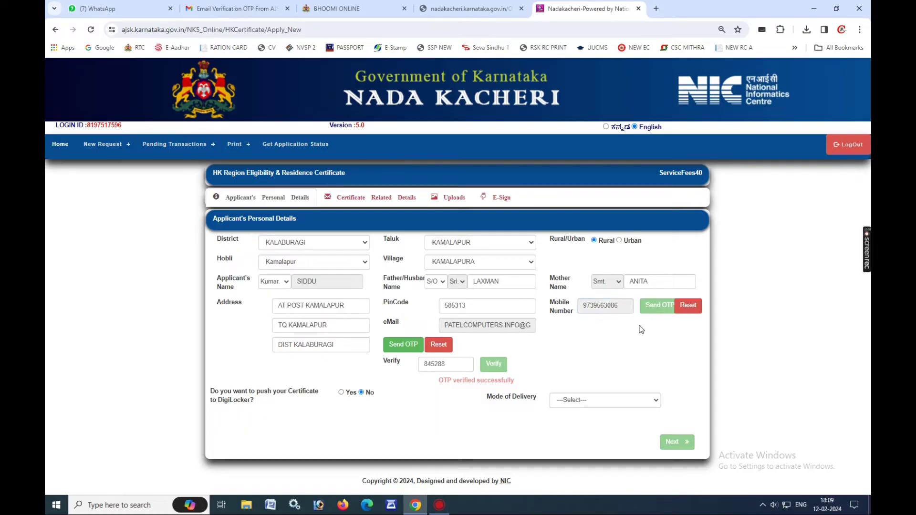
{"action": "left_click", "coordinate": [617, 347]}
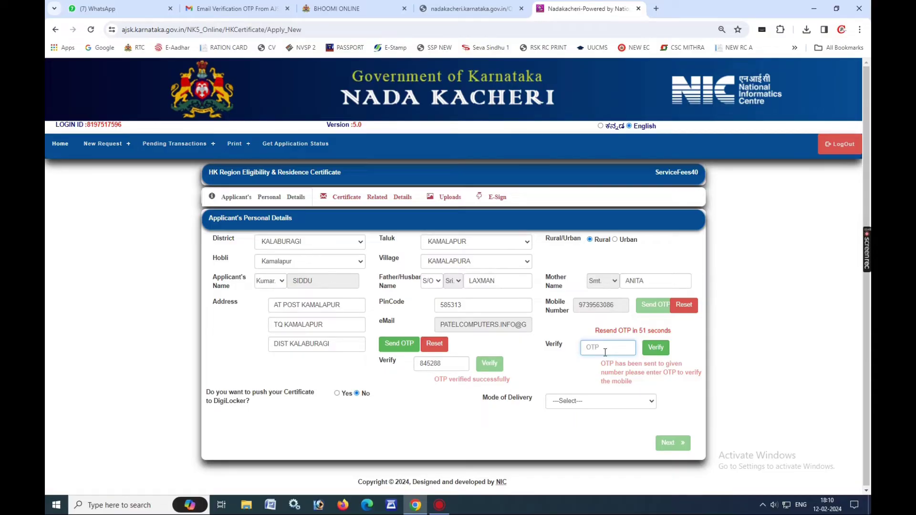
{"action": "left_click", "coordinate": [656, 347]}
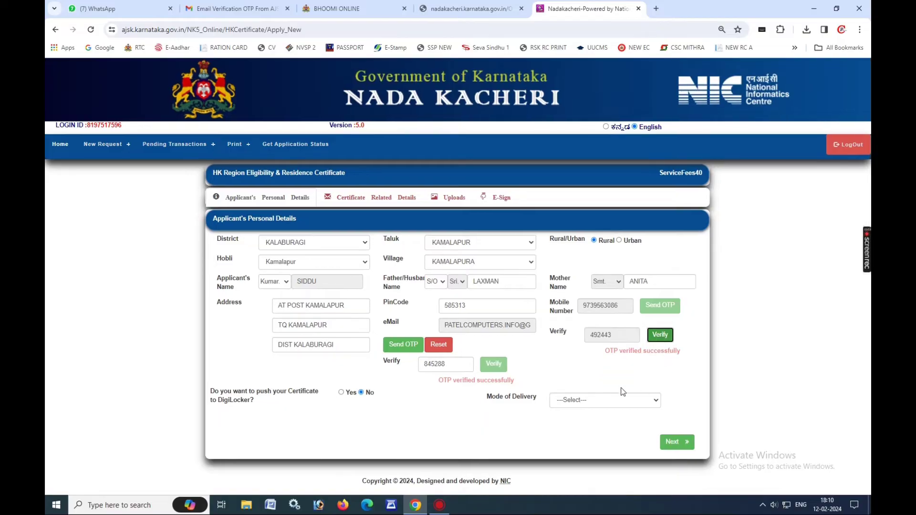
- Set the delivery mode to InPerson and move on to Claimer Details
{"action": "triple_click", "coordinate": [515, 400]}
{"action": "left_click", "coordinate": [584, 401]}
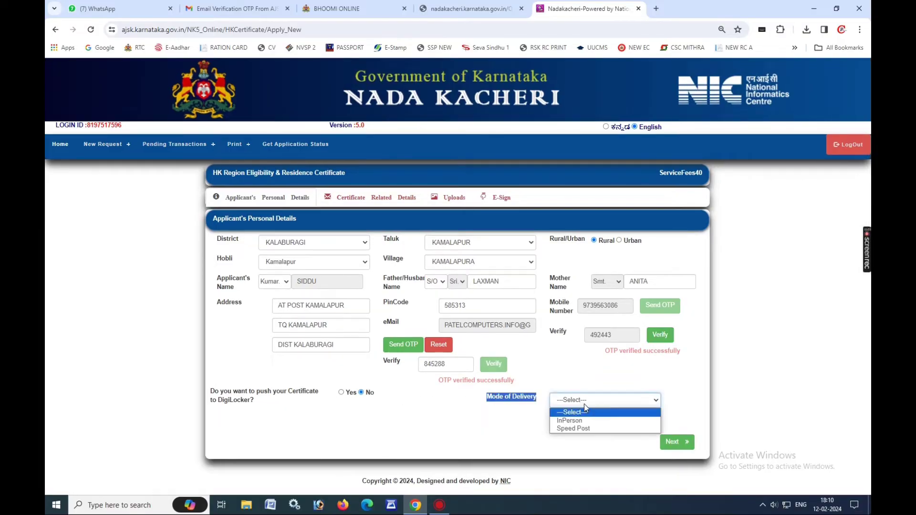
{"action": "left_click", "coordinate": [582, 423]}
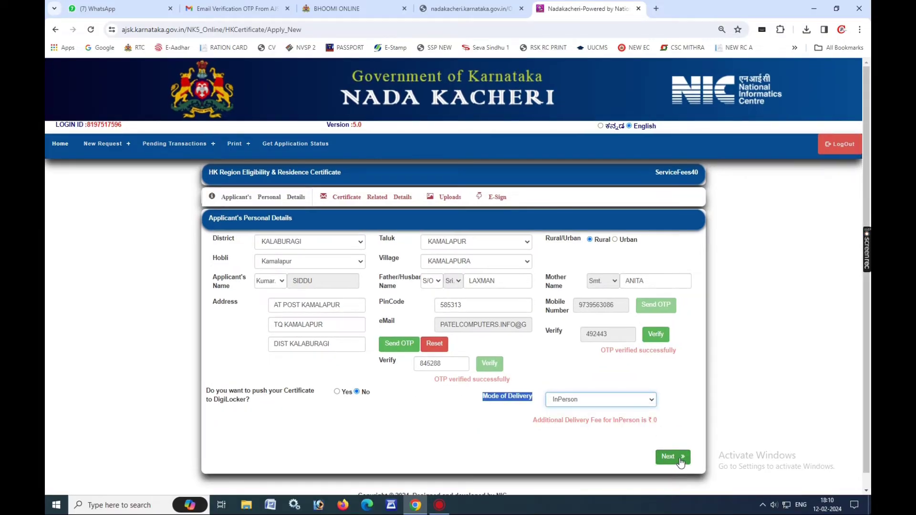
{"action": "left_click", "coordinate": [678, 458]}
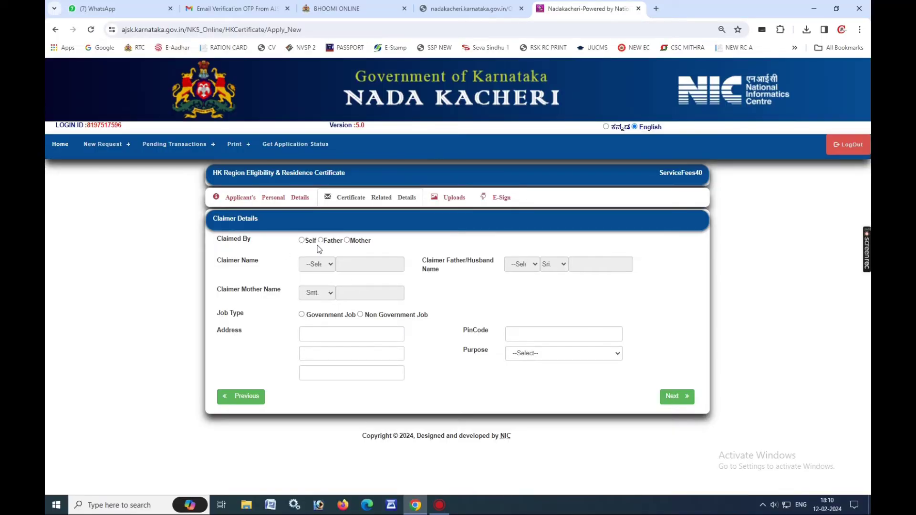
- Set the claimant to Self and the job type to Non Government Job
{"action": "left_click", "coordinate": [301, 241]}
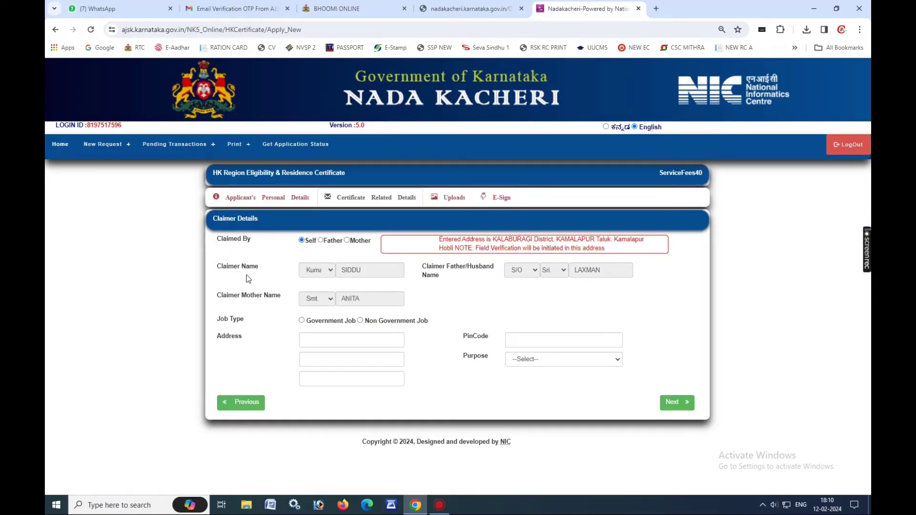
{"action": "left_click_drag", "start_coordinate": [452, 239], "coordinate": [639, 253]}
{"action": "triple_click", "coordinate": [587, 249]}
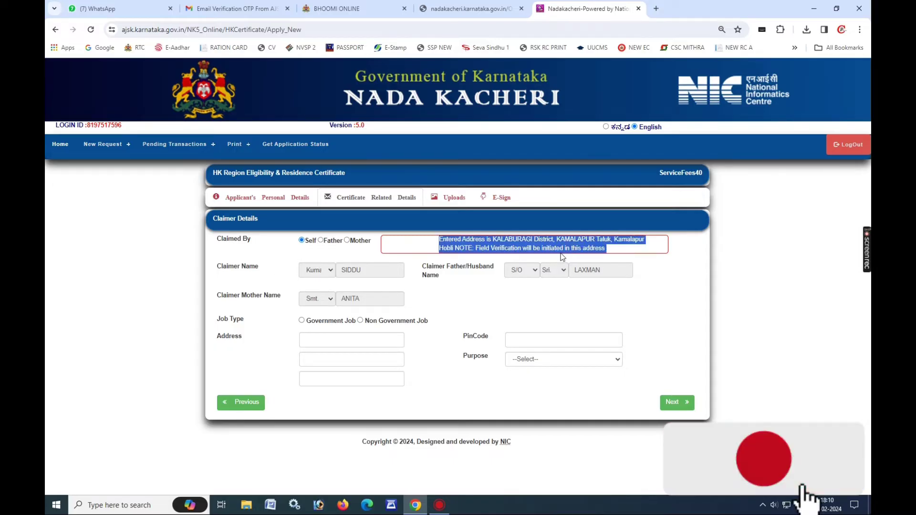
{"action": "left_click", "coordinate": [563, 258]}
{"action": "left_click_drag", "start_coordinate": [224, 320], "coordinate": [410, 321]}
{"action": "left_click", "coordinate": [372, 324]}
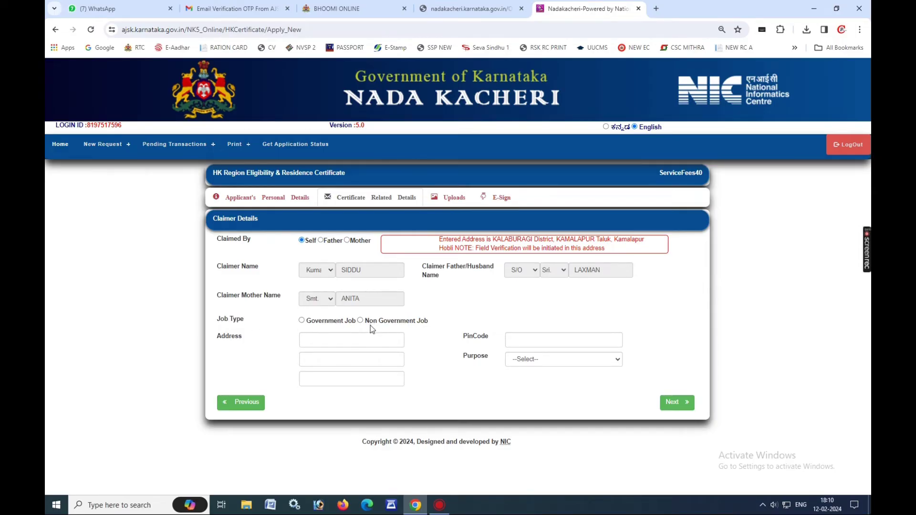
{"action": "left_click", "coordinate": [360, 321]}
- Fill in the claimer's three-line address and PIN code
{"action": "left_click", "coordinate": [332, 342]}
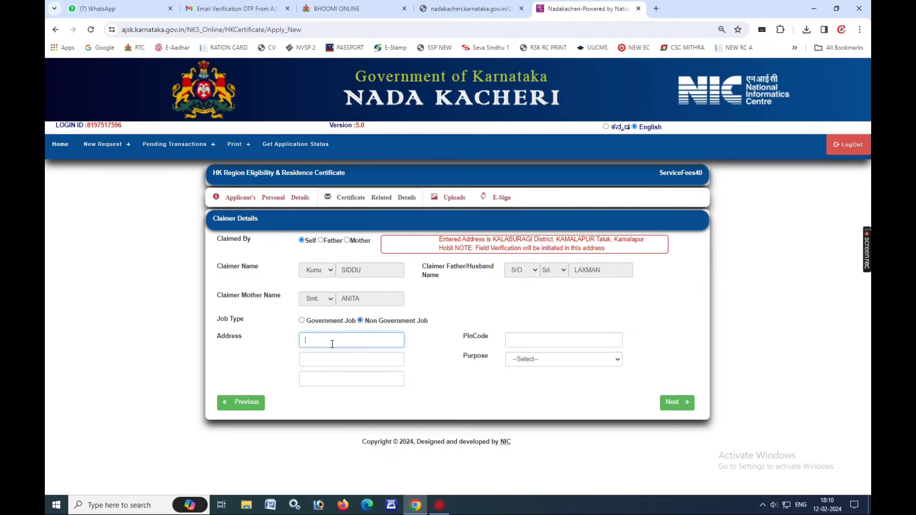
{"action": "type", "text": "AT POST-KAMALAPUR"}
{"action": "key", "text": "Tab"}
{"action": "type", "text": "D"}
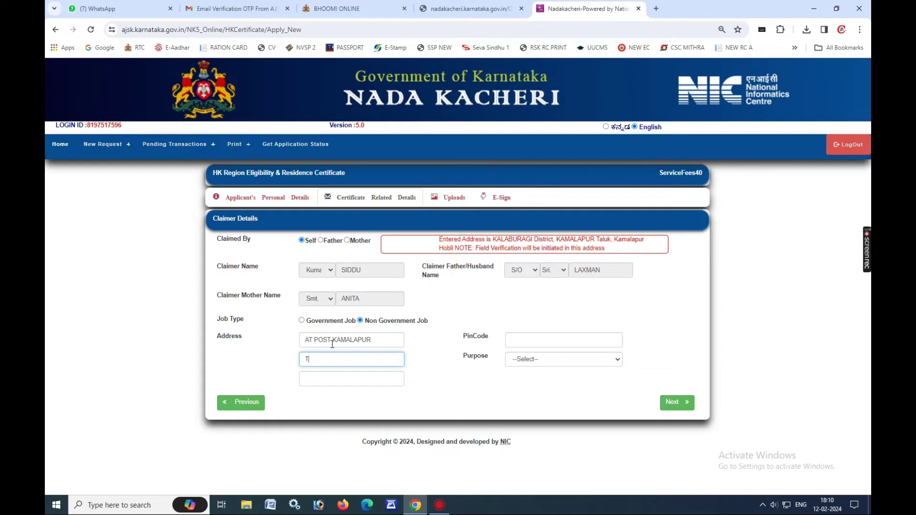
{"action": "type", "text": "Q KAMALAPUY"}
{"action": "key", "text": "Tab"}
{"action": "type", "text": "DIST KALABUR"}
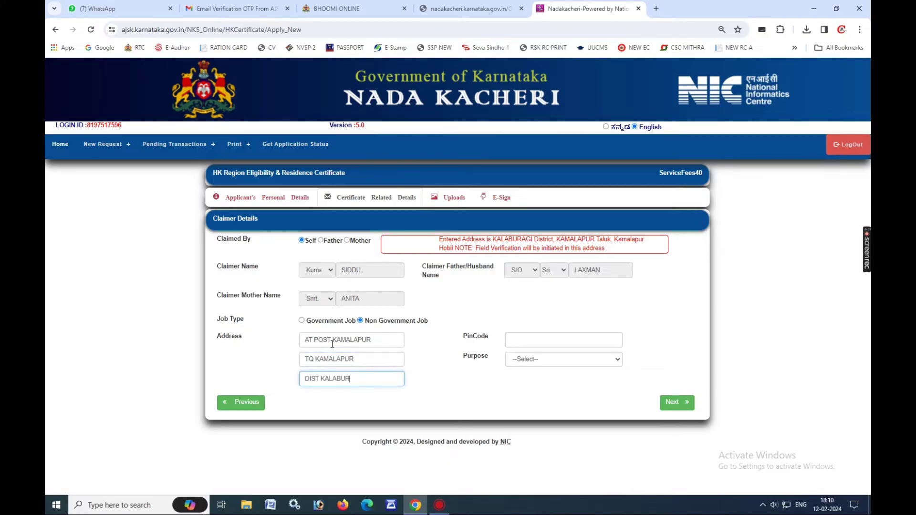
{"action": "type", "text": "AGI"}
{"action": "left_click", "coordinate": [515, 340]}
{"action": "type", "text": "5"}
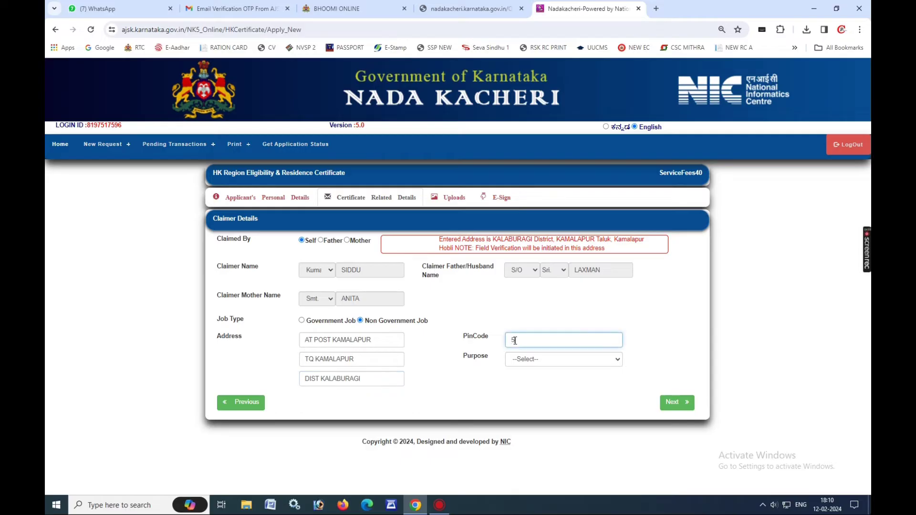
{"action": "type", "text": "85313"}
- Choose purpose Others with 'EDUCATION AND EMPLOYMENT' in words, then continue to Uploads
{"action": "left_click_drag", "start_coordinate": [483, 361], "coordinate": [464, 359]}
{"action": "left_click", "coordinate": [518, 364]}
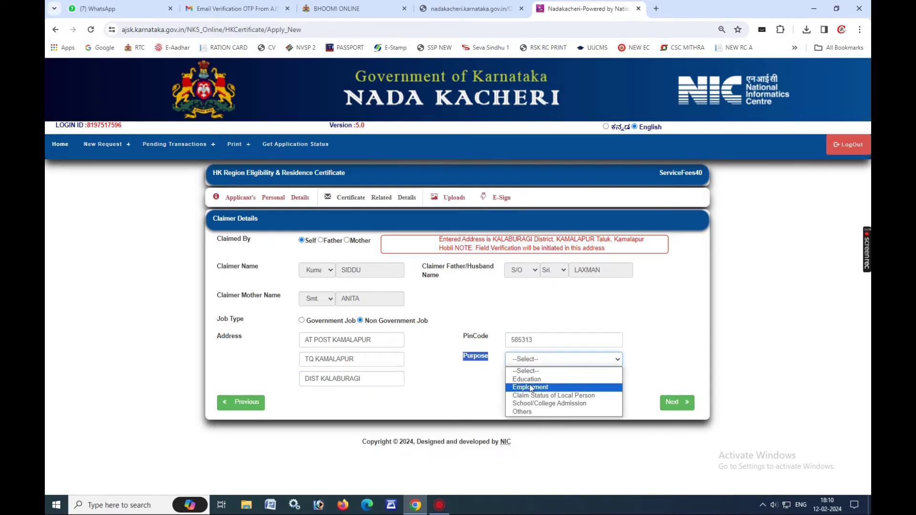
{"action": "left_click", "coordinate": [554, 413]}
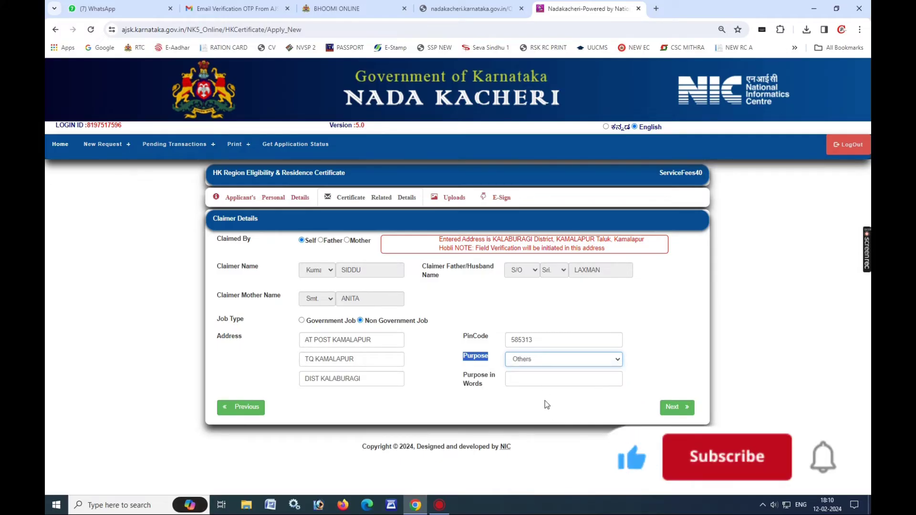
{"action": "left_click", "coordinate": [543, 385]}
{"action": "type", "text": "EDUCATIO"}
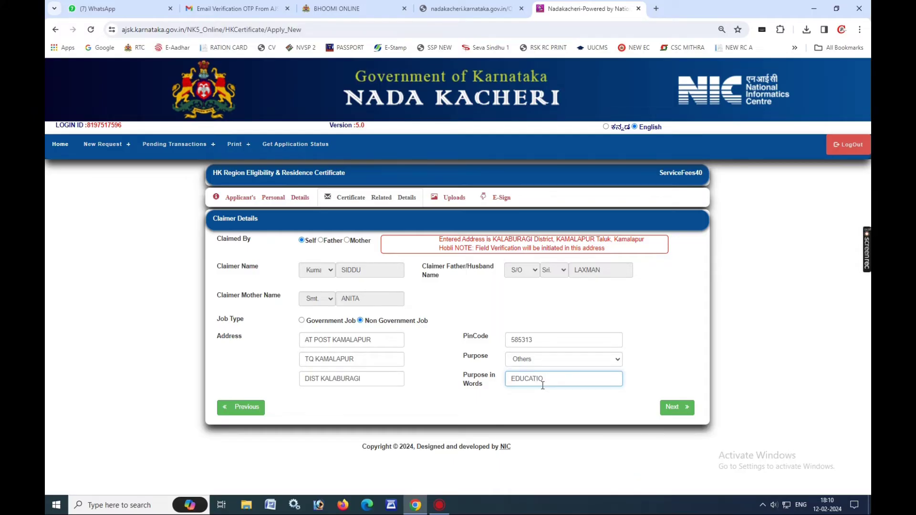
{"action": "type", "text": "N AND EMPLOYMENT"}
{"action": "left_click_drag", "start_coordinate": [511, 379], "coordinate": [554, 378]}
{"action": "left_click", "coordinate": [676, 408]}
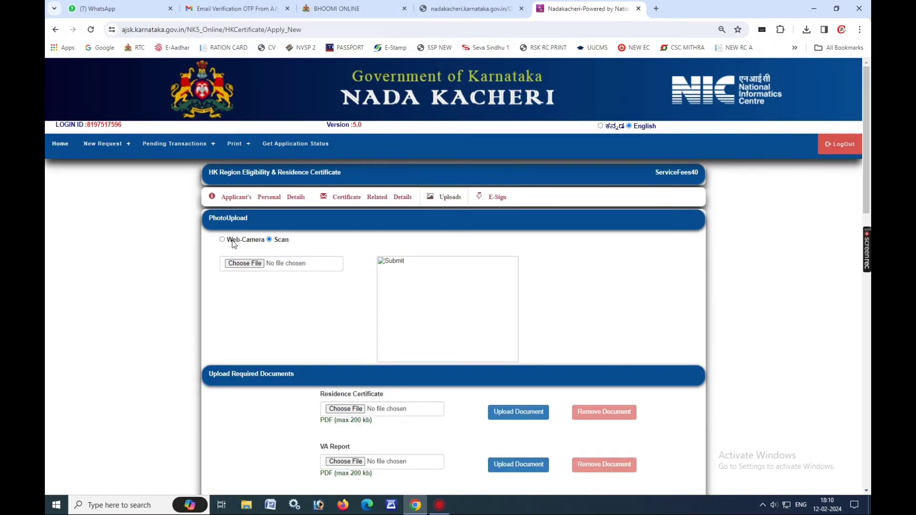
- Attach the applicant's photo from the KAMLAPUR INCOME folder on drive D
{"action": "left_click_drag", "start_coordinate": [273, 242], "coordinate": [291, 246]}
{"action": "left_click", "coordinate": [258, 263]}
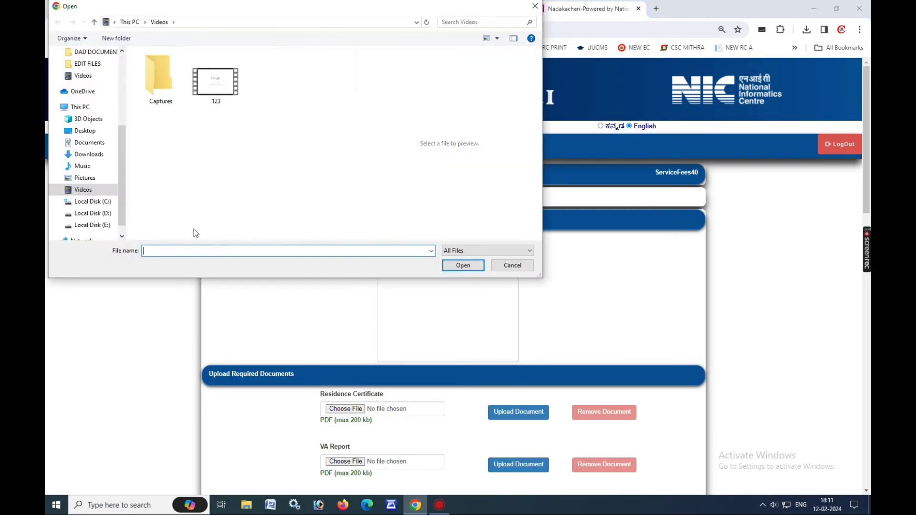
{"action": "left_click", "coordinate": [93, 213]}
{"action": "double_click", "coordinate": [164, 128]}
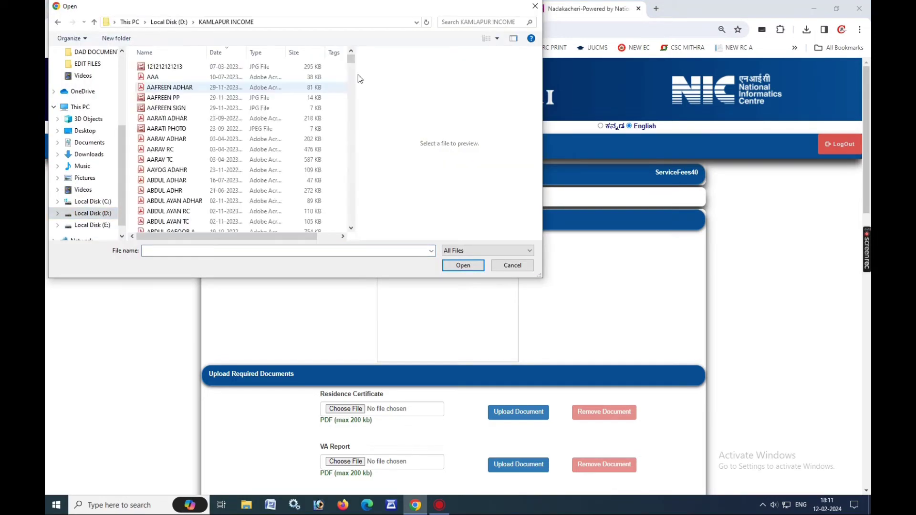
{"action": "left_click", "coordinate": [462, 22]}
{"action": "type", "text": "SIDDU"}
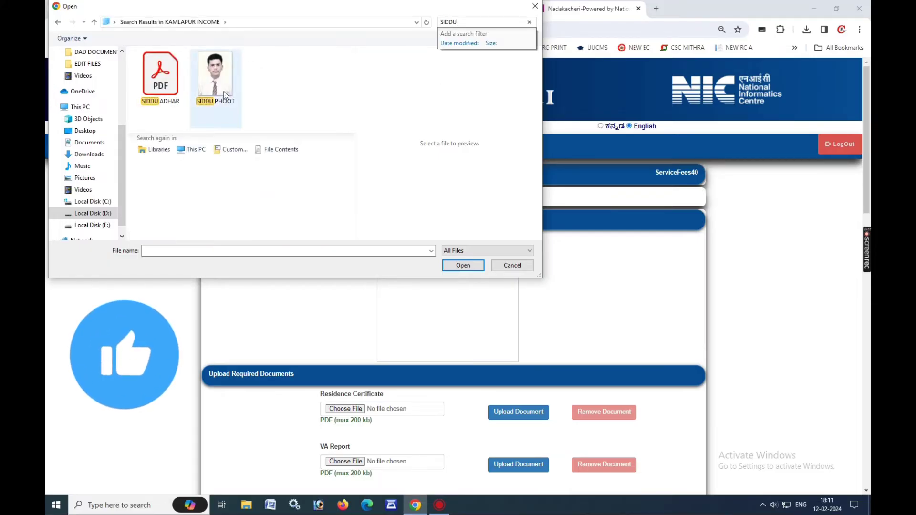
{"action": "left_click", "coordinate": [225, 95]}
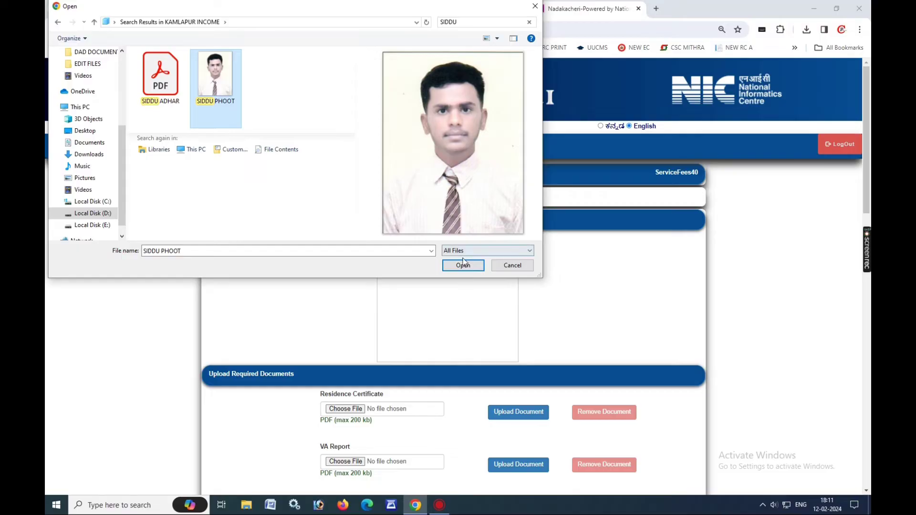
{"action": "left_click", "coordinate": [463, 263]}
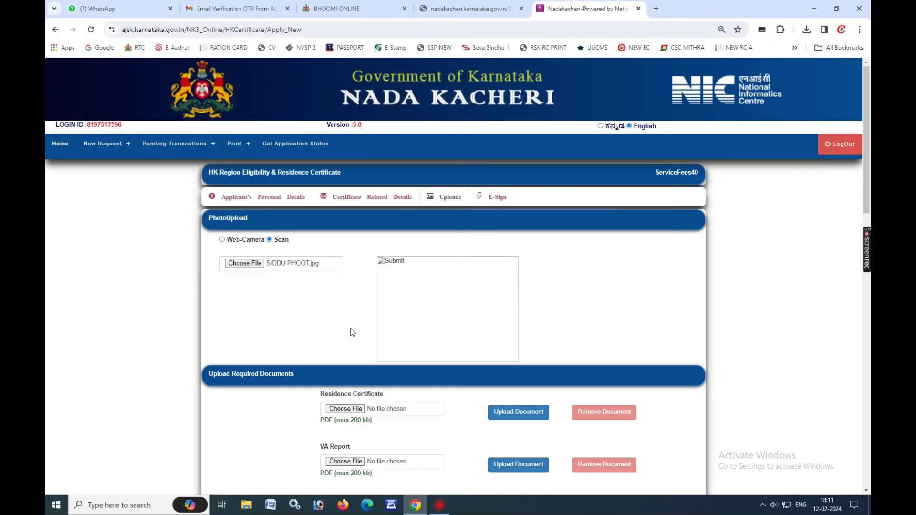
- Upload the applicant's Aadhaar PDF as the Voter ID document
{"action": "scroll", "coordinate": [352, 332], "scroll_direction": "down", "scroll_amount": 1}
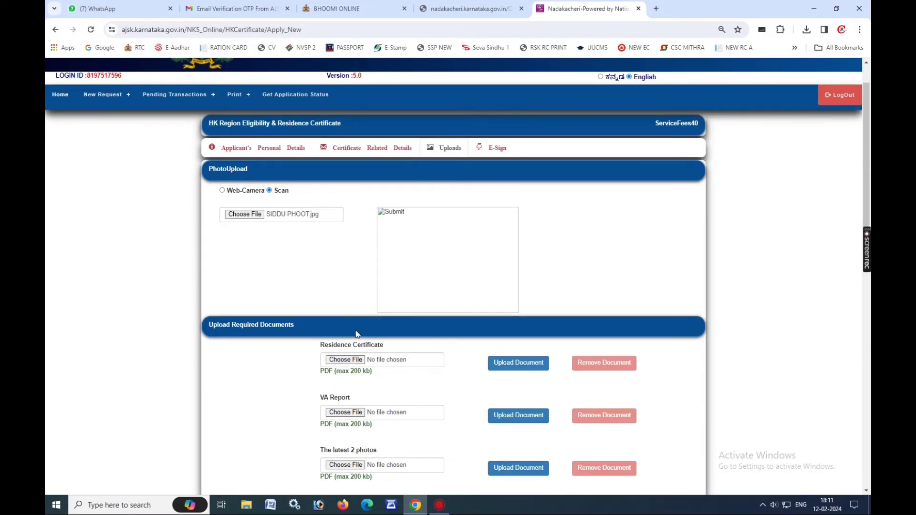
{"action": "scroll", "coordinate": [370, 369], "scroll_direction": "down", "scroll_amount": 5}
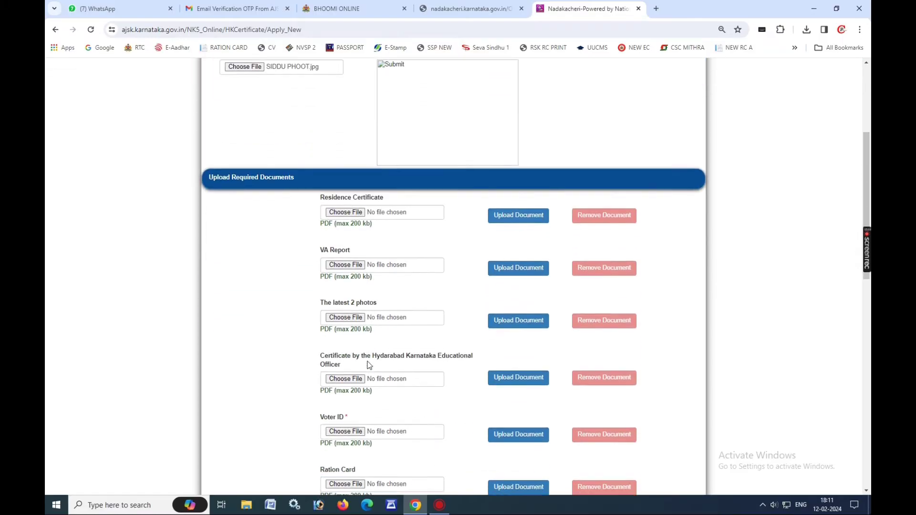
{"action": "scroll", "coordinate": [369, 365], "scroll_direction": "down", "scroll_amount": 1}
{"action": "left_click", "coordinate": [356, 333]}
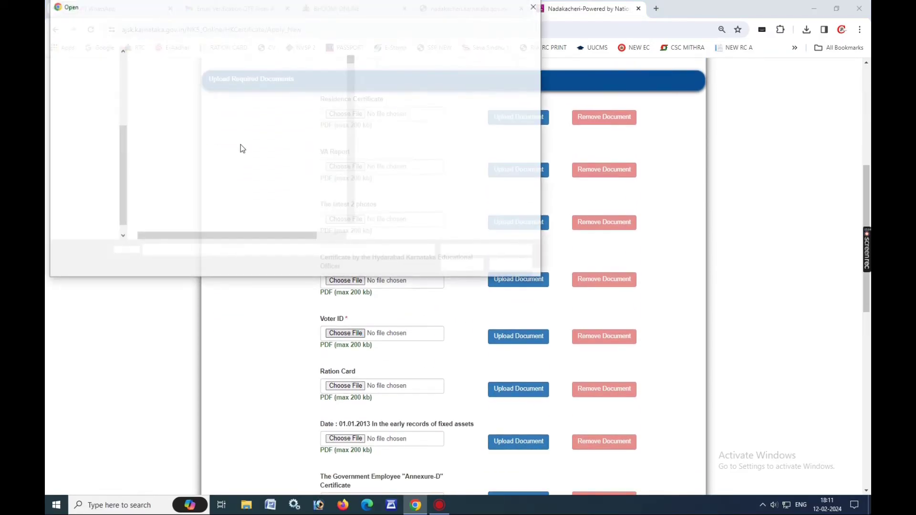
{"action": "left_click", "coordinate": [460, 21]}
{"action": "type", "text": "SIDDU"}
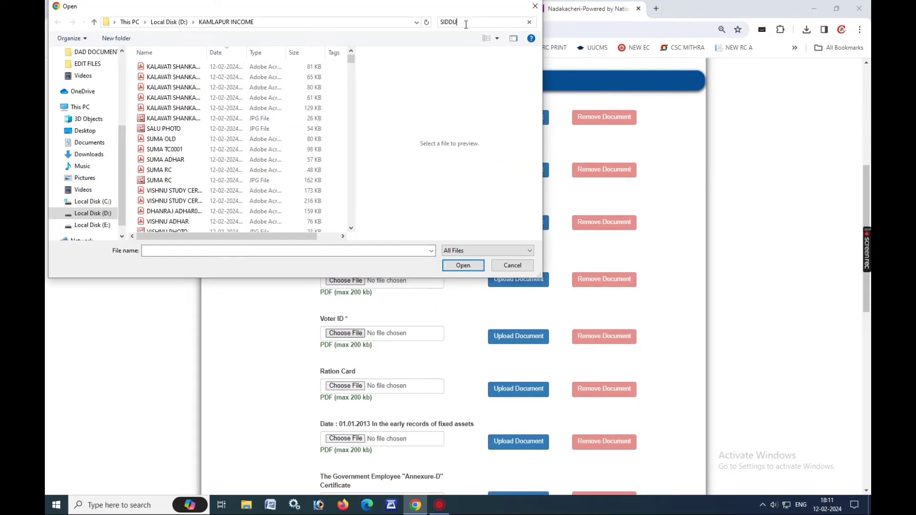
{"action": "left_click", "coordinate": [160, 81]}
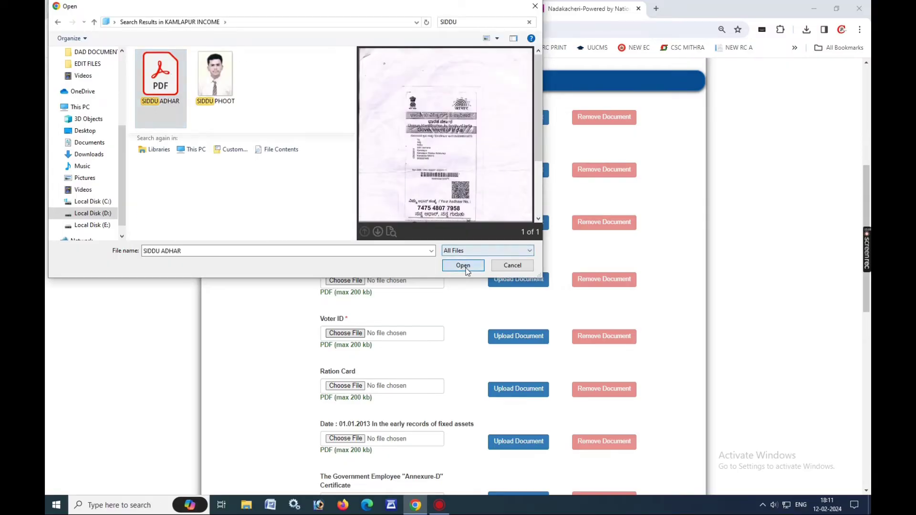
{"action": "left_click", "coordinate": [463, 266]}
{"action": "left_click", "coordinate": [502, 338]}
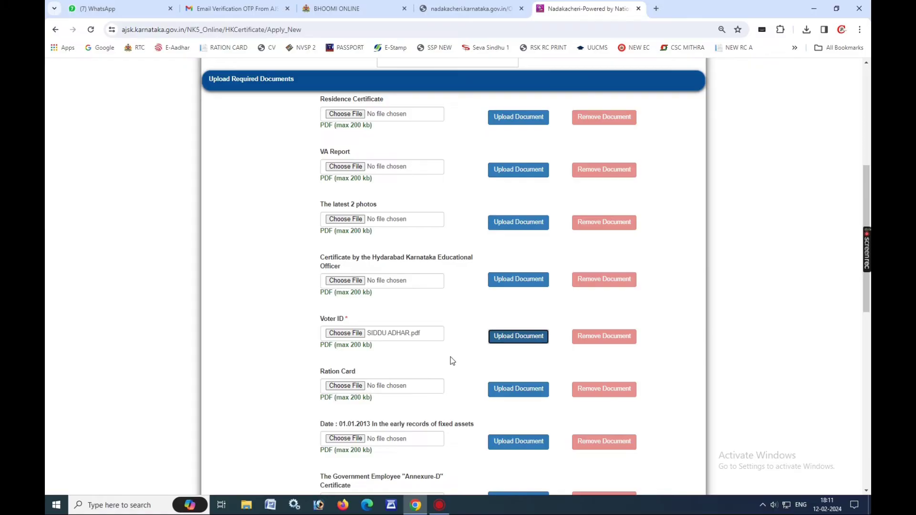
- Review the uploads and submit the application to get a GSC number
{"action": "scroll", "coordinate": [450, 356], "scroll_direction": "up", "scroll_amount": 5}
{"action": "scroll", "coordinate": [451, 356], "scroll_direction": "down", "scroll_amount": 2}
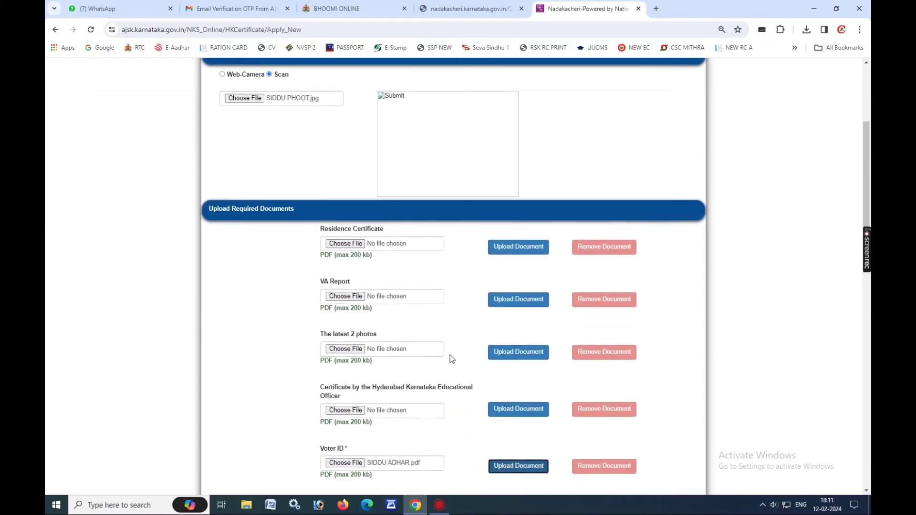
{"action": "scroll", "coordinate": [451, 358], "scroll_direction": "down", "scroll_amount": 3}
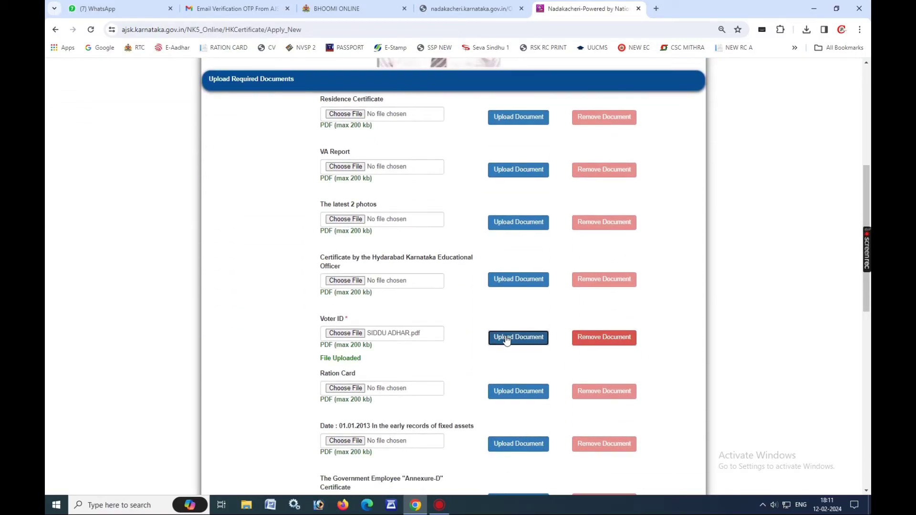
{"action": "scroll", "coordinate": [445, 259], "scroll_direction": "up", "scroll_amount": 3}
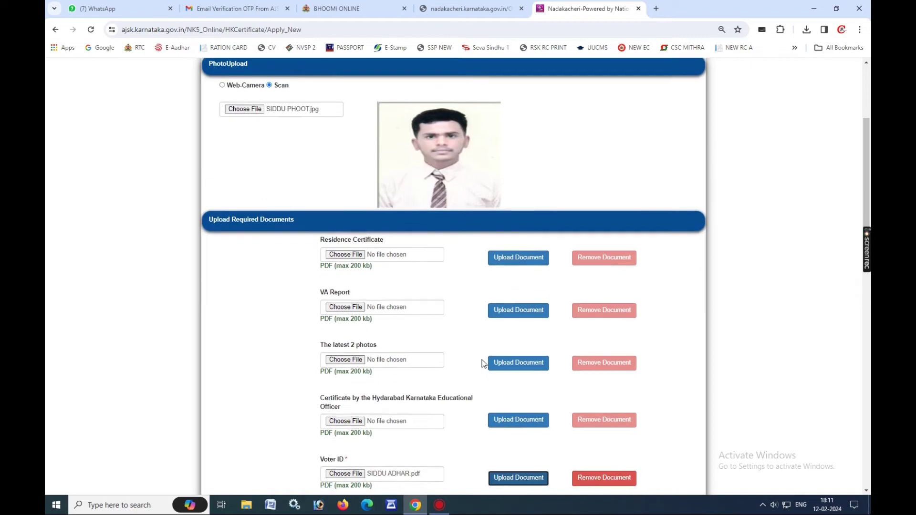
{"action": "scroll", "coordinate": [468, 354], "scroll_direction": "down", "scroll_amount": 8}
{"action": "scroll", "coordinate": [367, 268], "scroll_direction": "up", "scroll_amount": 2}
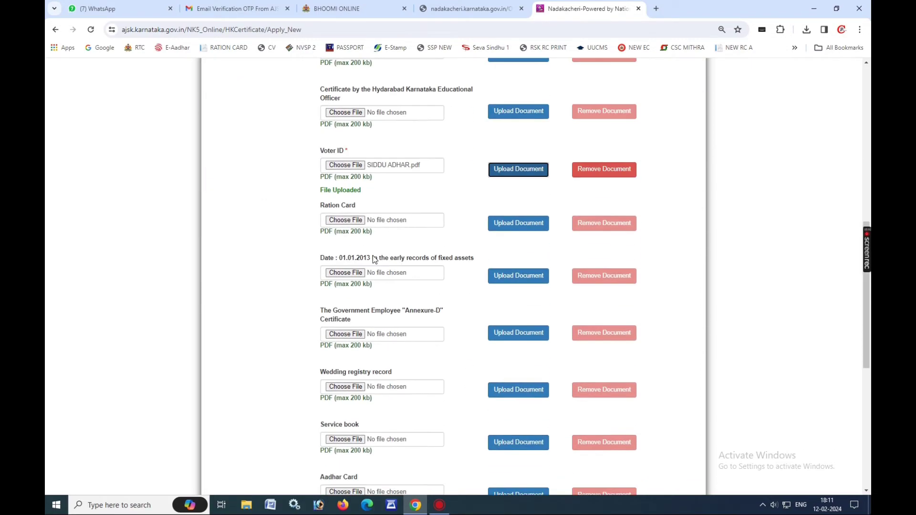
{"action": "scroll", "coordinate": [375, 259], "scroll_direction": "up", "scroll_amount": 2}
{"action": "left_click", "coordinate": [351, 274]}
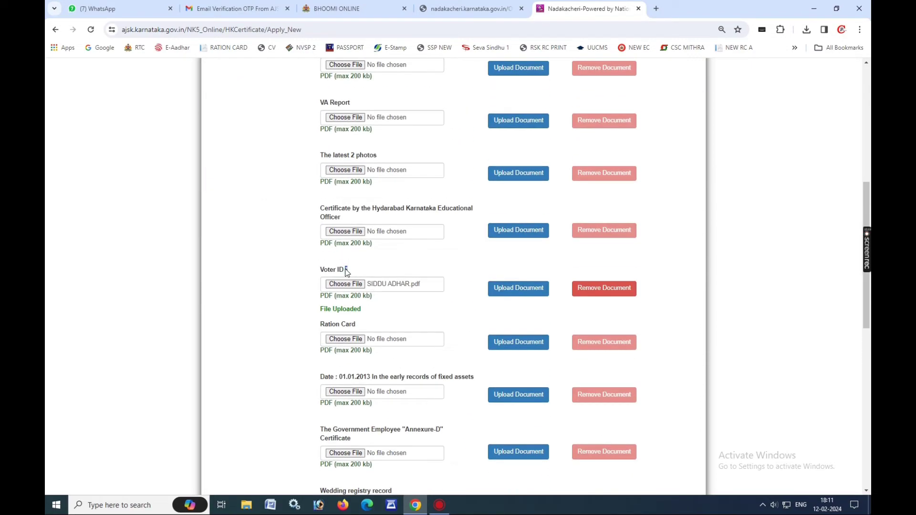
{"action": "scroll", "coordinate": [358, 270], "scroll_direction": "up", "scroll_amount": 3}
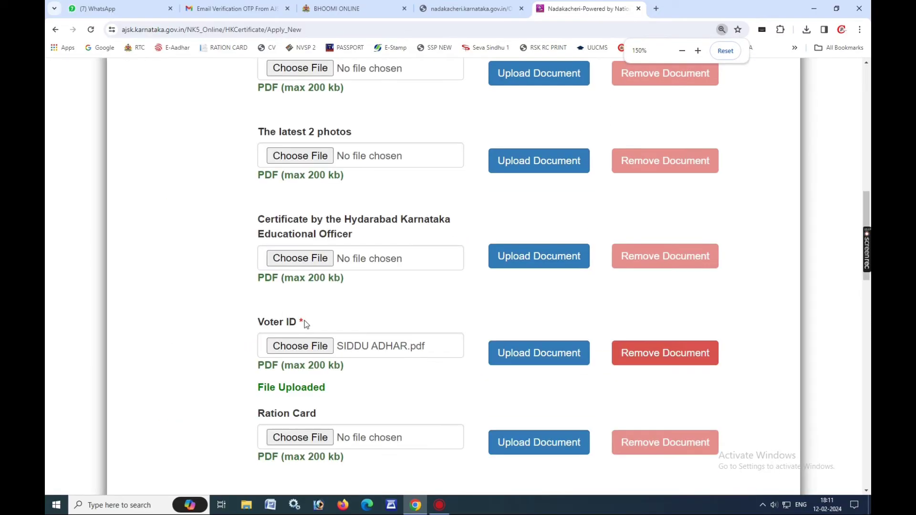
{"action": "scroll", "coordinate": [296, 321], "scroll_direction": "down", "scroll_amount": 3}
{"action": "scroll", "coordinate": [363, 306], "scroll_direction": "down", "scroll_amount": 2}
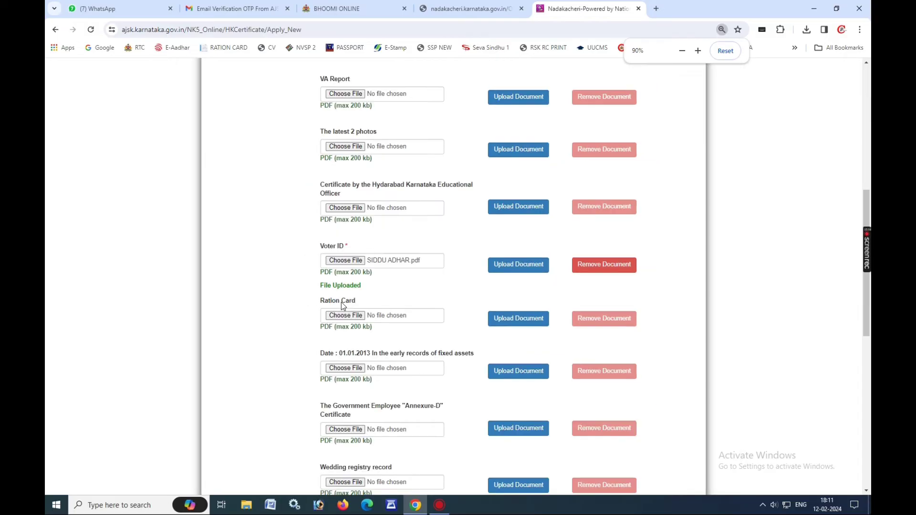
{"action": "scroll", "coordinate": [402, 305], "scroll_direction": "up", "scroll_amount": 2}
{"action": "scroll", "coordinate": [402, 310], "scroll_direction": "down", "scroll_amount": 10}
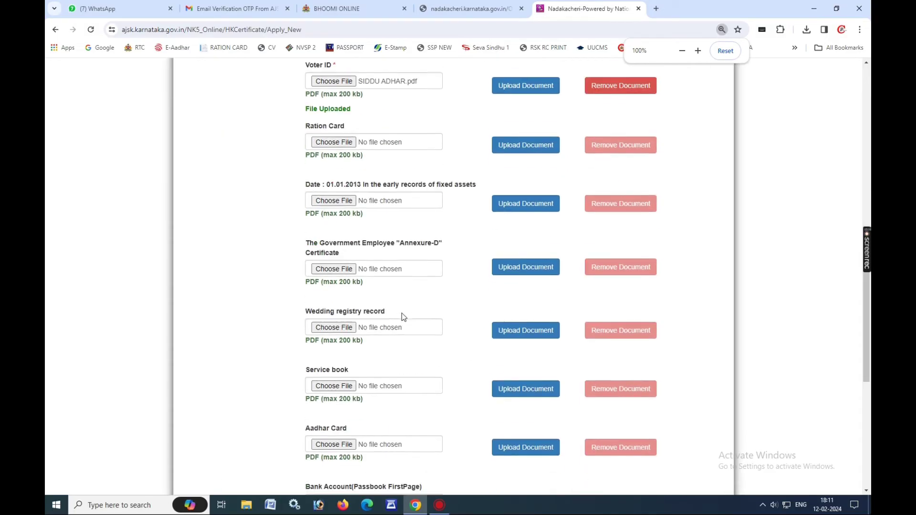
{"action": "left_click", "coordinate": [436, 412]}
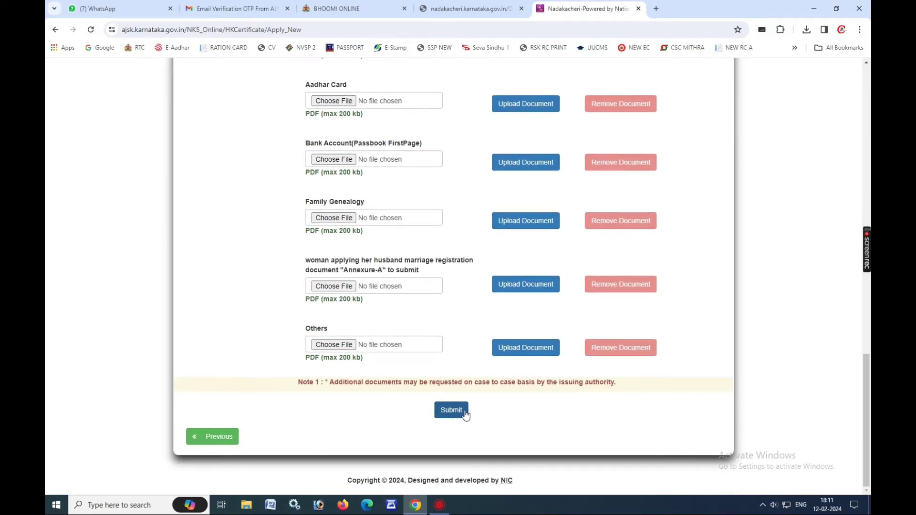
- Note the generated GSC number and dismiss its alert to reach the application preview
{"action": "left_click_drag", "start_coordinate": [361, 68], "coordinate": [483, 75]}
{"action": "left_click", "coordinate": [542, 99]}
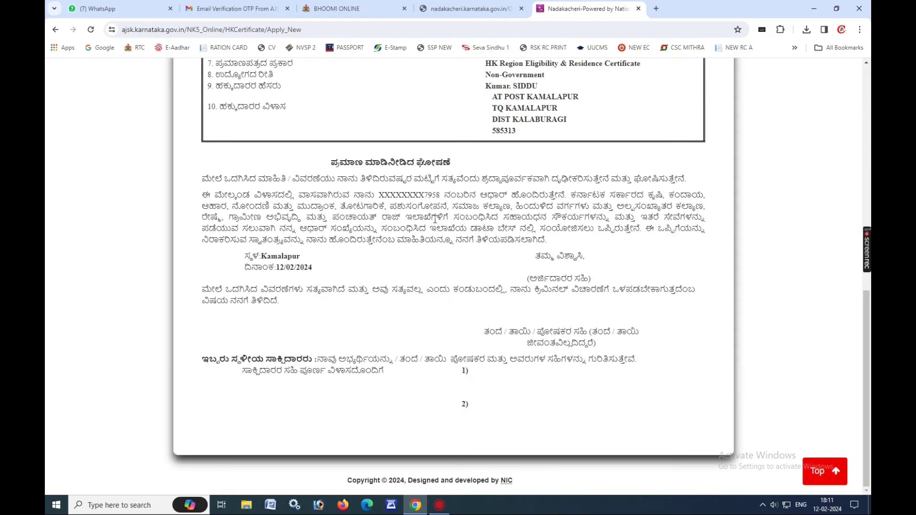
{"action": "scroll", "coordinate": [462, 281], "scroll_direction": "up", "scroll_amount": 10}
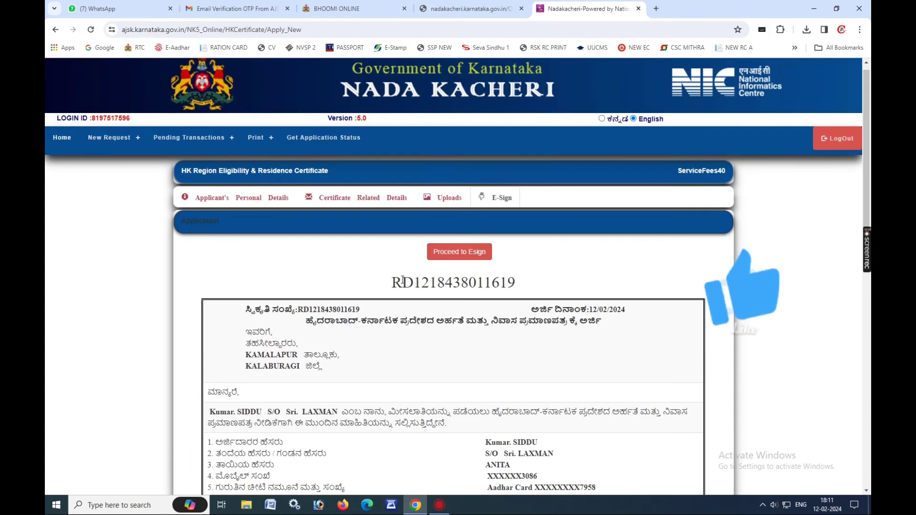
{"action": "left_click_drag", "start_coordinate": [332, 321], "coordinate": [616, 329]}
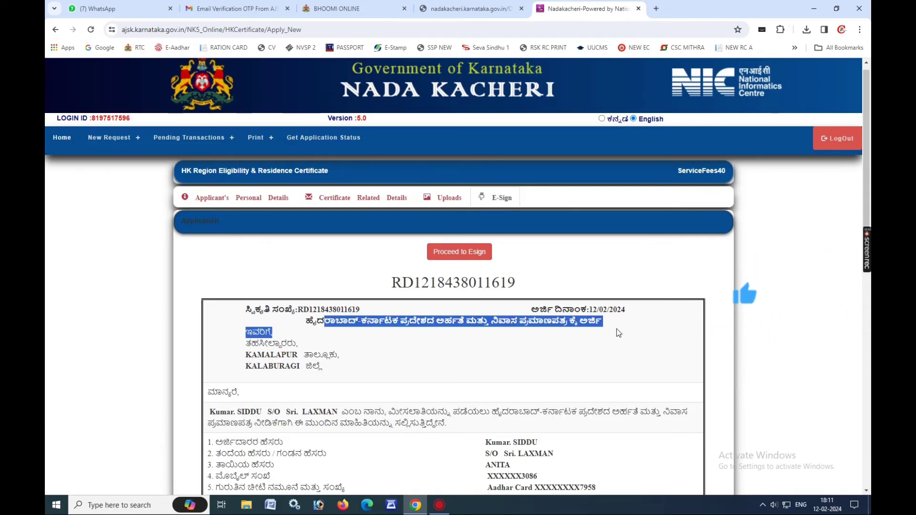
{"action": "left_click", "coordinate": [607, 330]}
{"action": "scroll", "coordinate": [604, 329], "scroll_direction": "down", "scroll_amount": 5}
- Check the applicant's, father's and mother's names in the preview, then proceed to e-sign
{"action": "left_click_drag", "start_coordinate": [513, 198], "coordinate": [538, 199]}
{"action": "left_click_drag", "start_coordinate": [535, 209], "coordinate": [553, 212]}
{"action": "left_click_drag", "start_coordinate": [497, 219], "coordinate": [505, 220]}
{"action": "left_click_drag", "start_coordinate": [529, 264], "coordinate": [555, 265]}
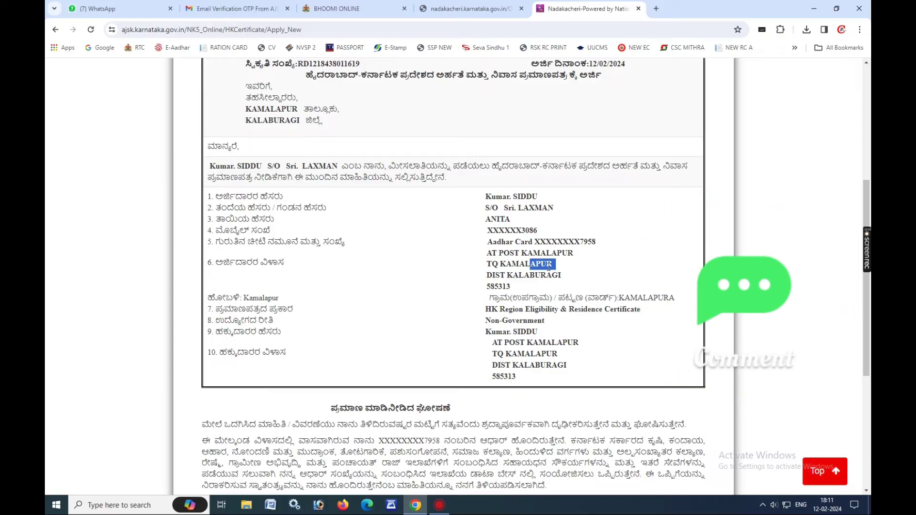
{"action": "scroll", "coordinate": [473, 340], "scroll_direction": "down", "scroll_amount": 3}
{"action": "scroll", "coordinate": [473, 340], "scroll_direction": "up", "scroll_amount": 5}
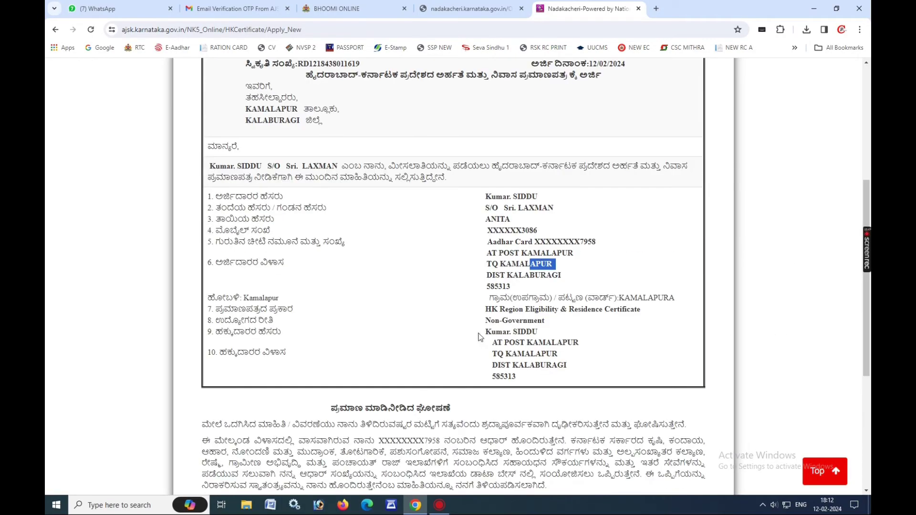
{"action": "left_click", "coordinate": [481, 338]}
{"action": "scroll", "coordinate": [519, 320], "scroll_direction": "up", "scroll_amount": 5}
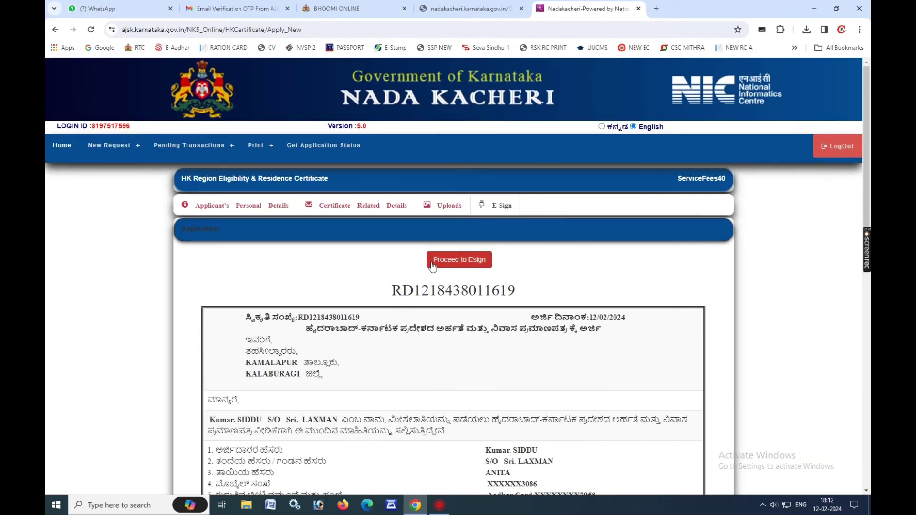
{"action": "left_click", "coordinate": [471, 265]}
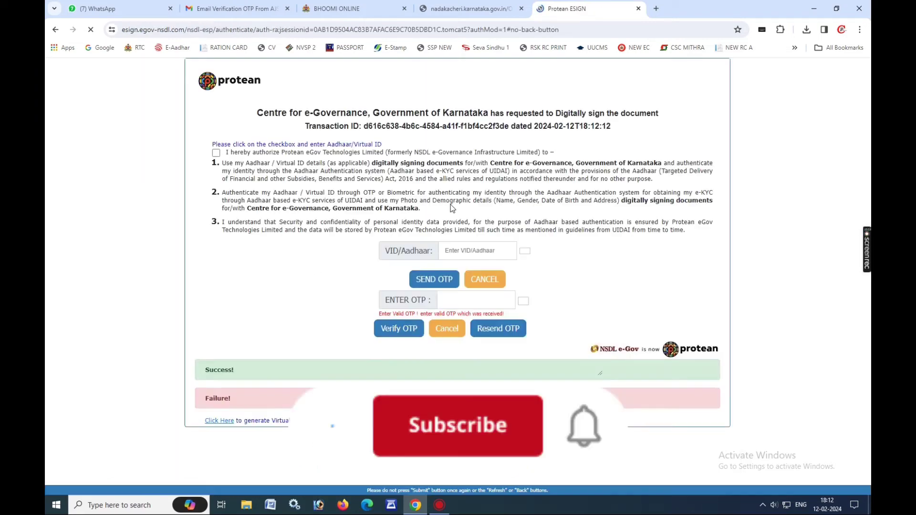
- Give signing consent, enter the Aadhaar/virtual ID number, and request an OTP
{"action": "left_click", "coordinate": [216, 154]}
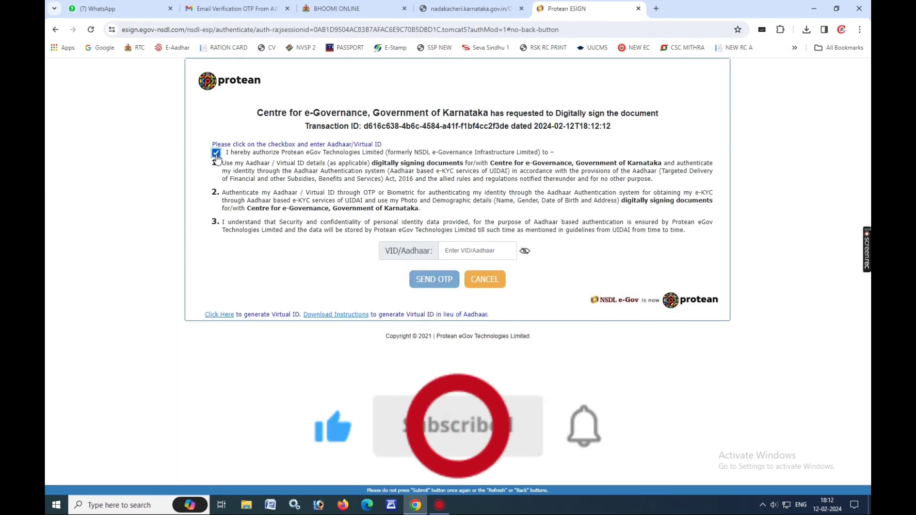
{"action": "left_click", "coordinate": [462, 255]}
{"action": "type", "text": "4••"}
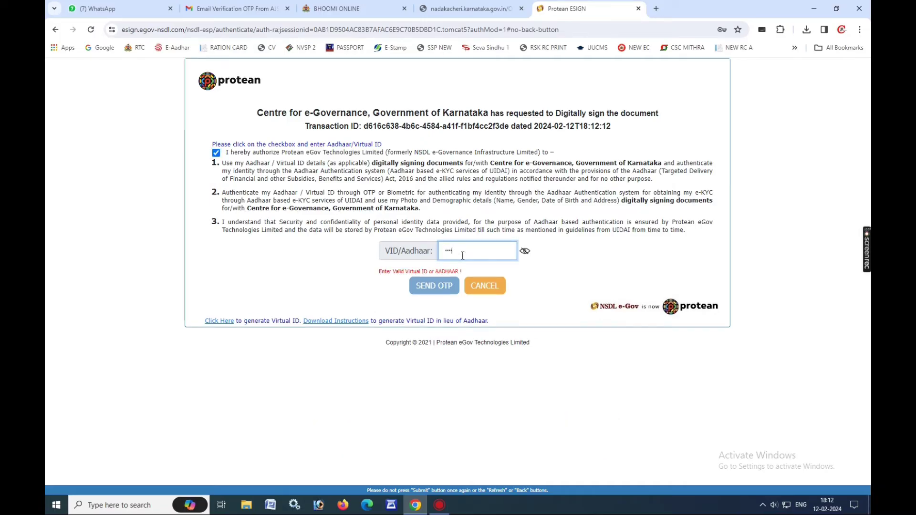
{"action": "type", "text": "•••••••••"}
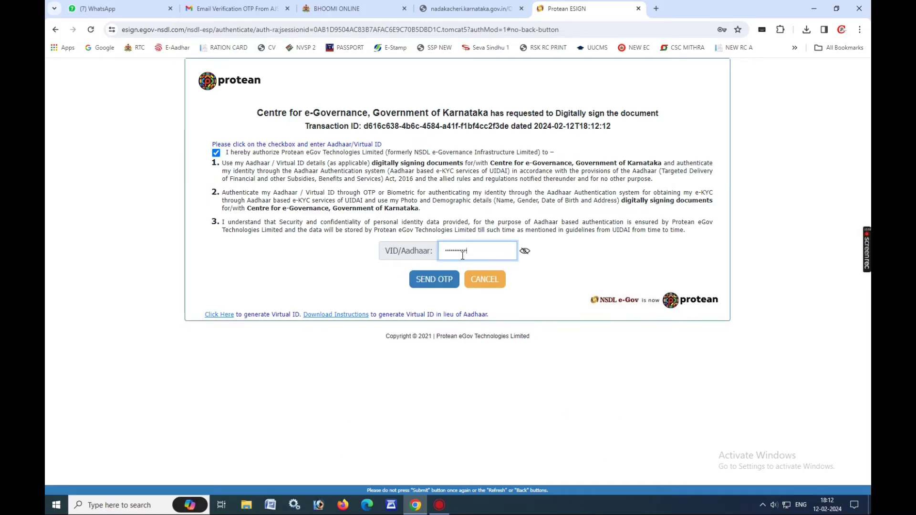
{"action": "left_click", "coordinate": [449, 282]}
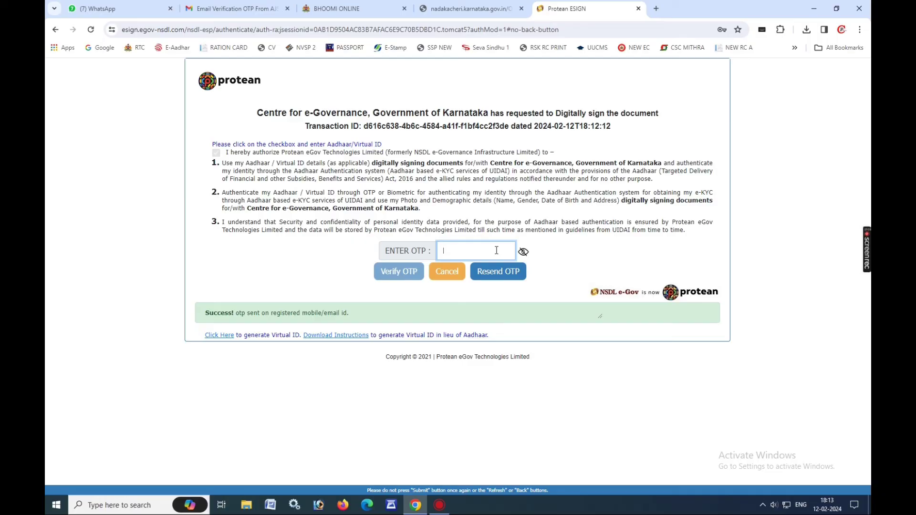
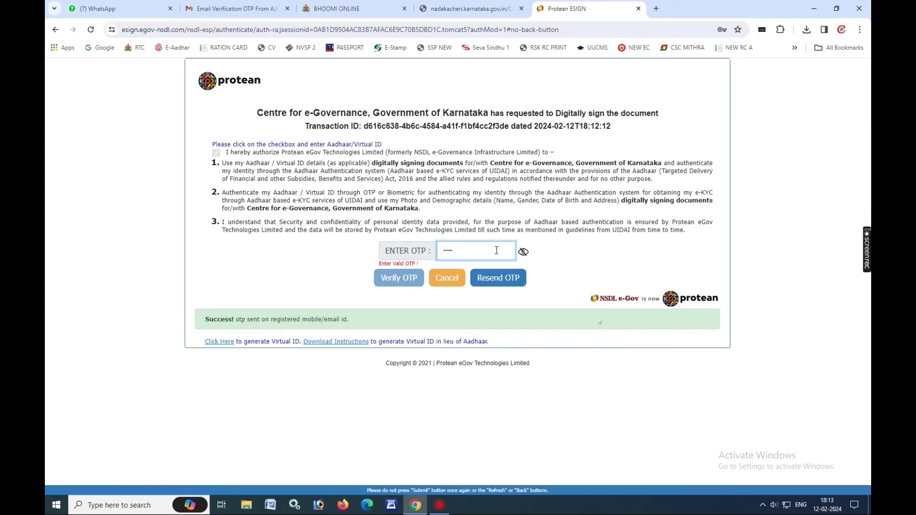
- Enter the received OTP, reveal it to double-check, and verify it
{"action": "left_click", "coordinate": [523, 252]}
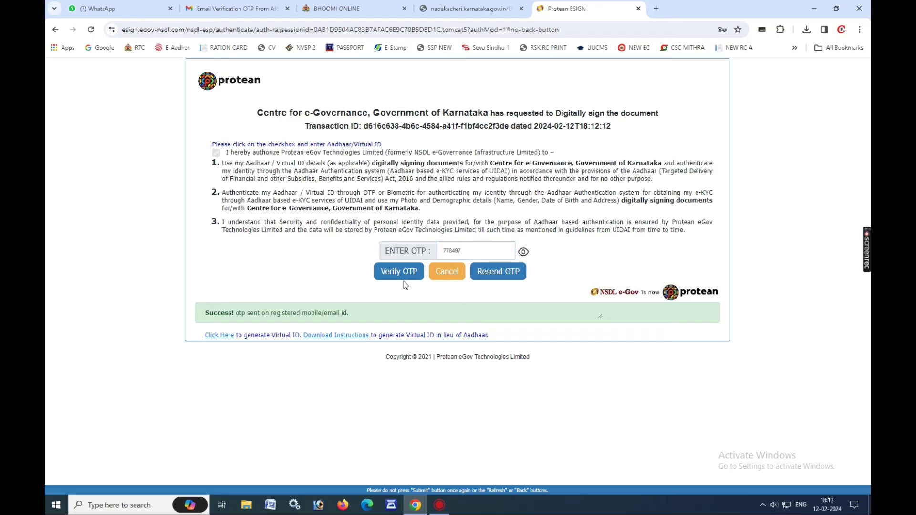
{"action": "left_click", "coordinate": [401, 274]}
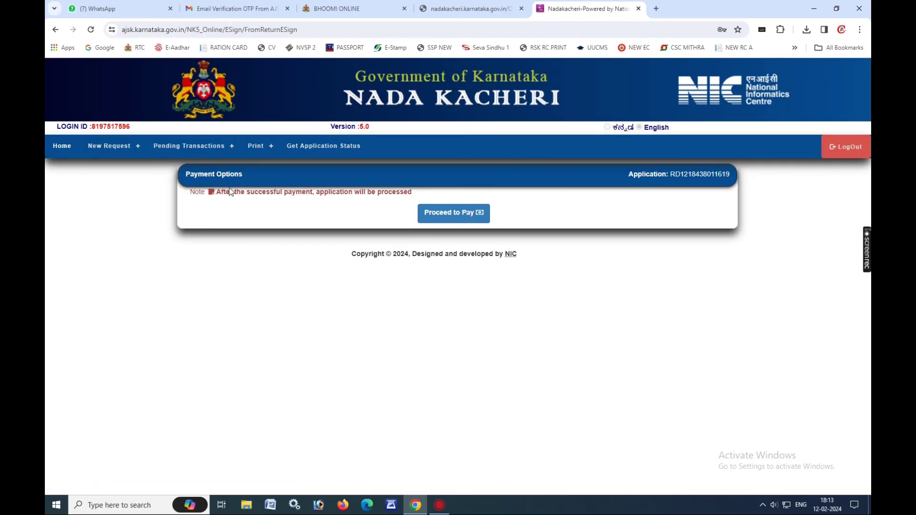
- Proceed to pay the ₹40 fee, accept the terms and conditions, and choose i-Wallet
{"action": "left_click_drag", "start_coordinate": [229, 191], "coordinate": [362, 190]}
{"action": "left_click", "coordinate": [432, 213]}
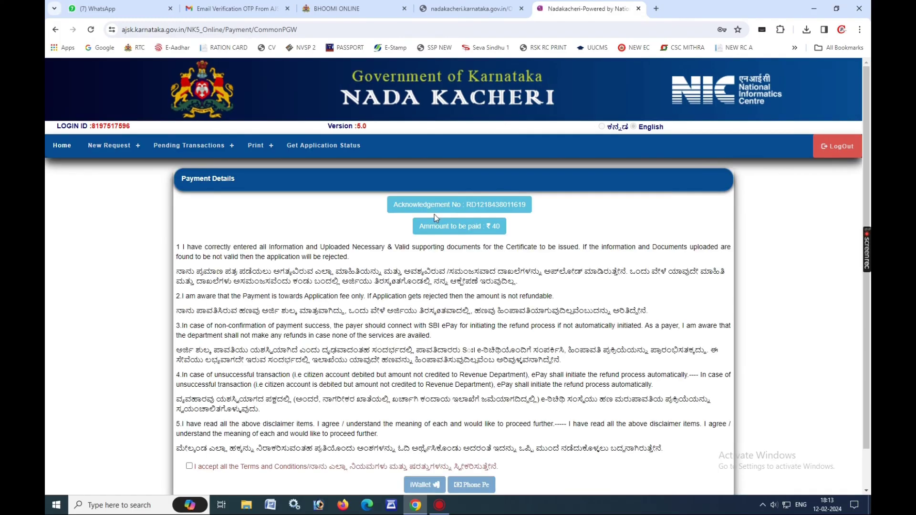
{"action": "left_click", "coordinate": [498, 230]}
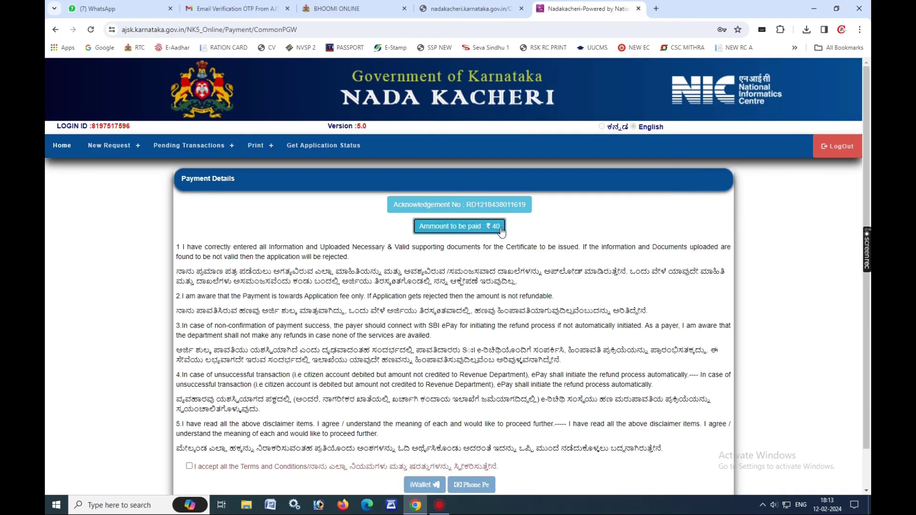
{"action": "scroll", "coordinate": [501, 234], "scroll_direction": "down", "scroll_amount": 1}
{"action": "left_click", "coordinate": [189, 423]}
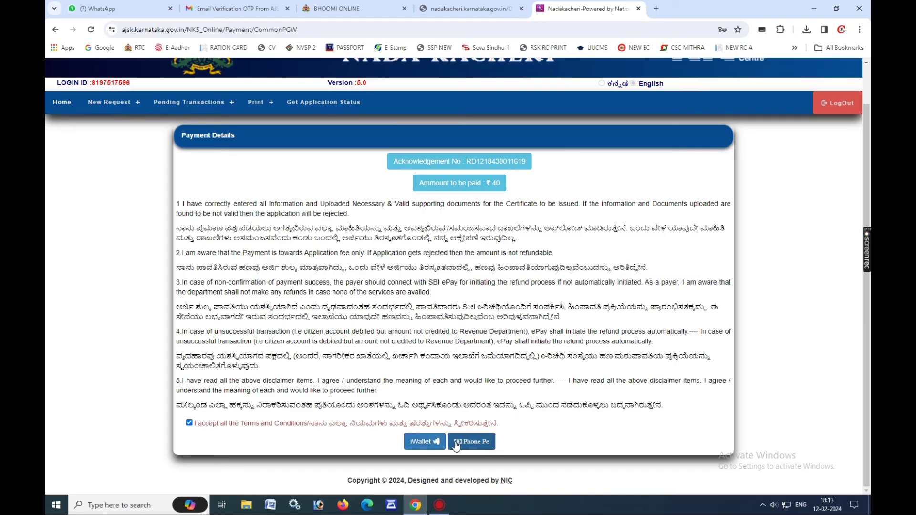
{"action": "left_click", "coordinate": [424, 442]}
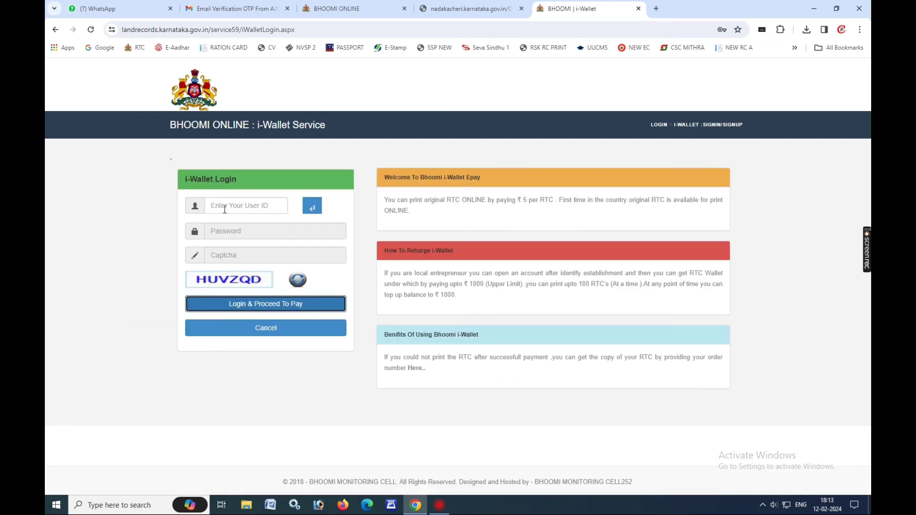
- Log in to the BHOOMI ONLINE i-Wallet with the wallet user ID, password and captcha to pay
{"action": "left_click", "coordinate": [222, 208]}
{"action": "type", "text": "Patel9996"}
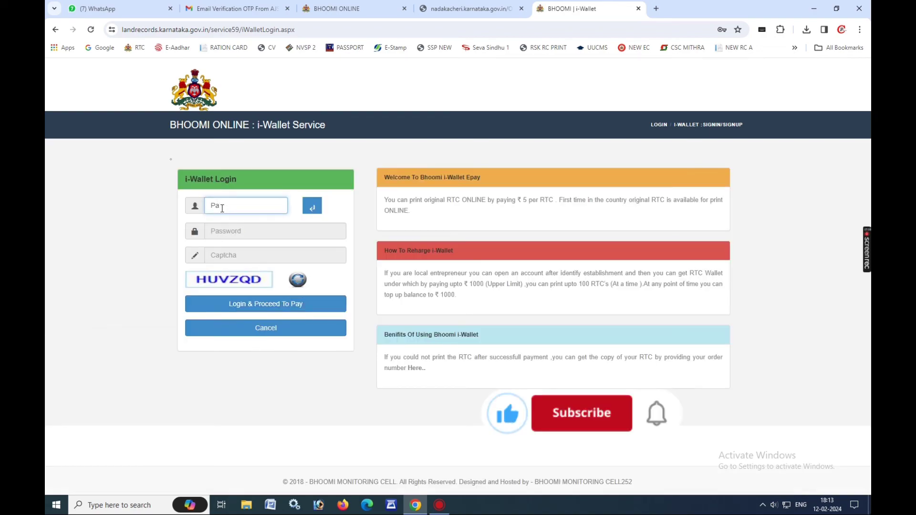
{"action": "left_click", "coordinate": [272, 229]}
{"action": "type", "text": "••••"}
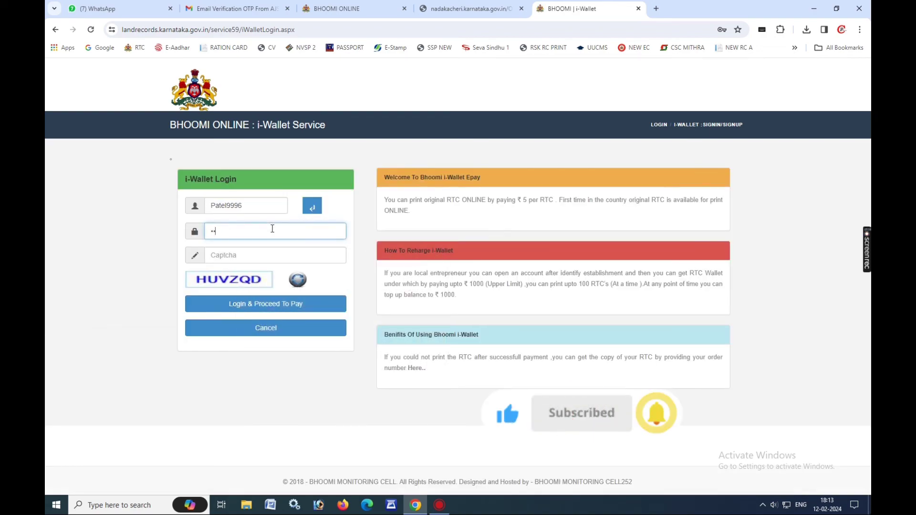
{"action": "type", "text": "•"}
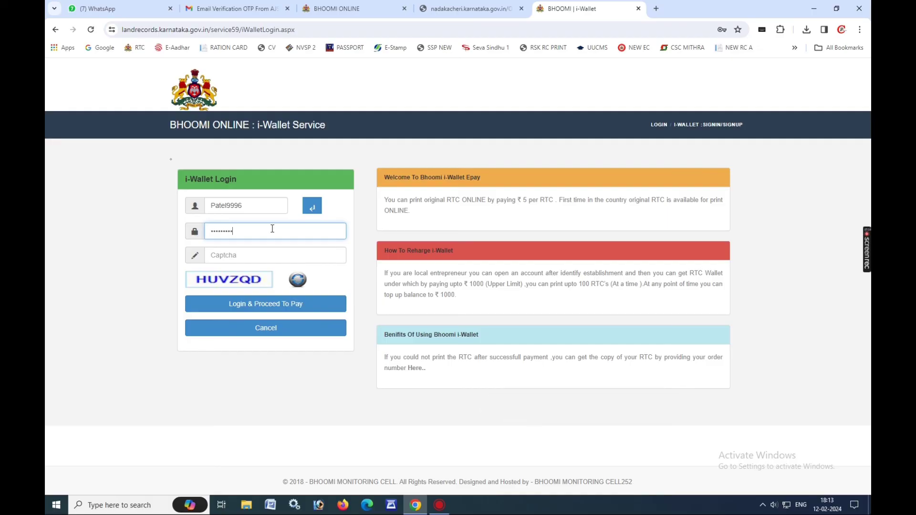
{"action": "type", "text": "•"}
{"action": "key", "text": "Tab"}
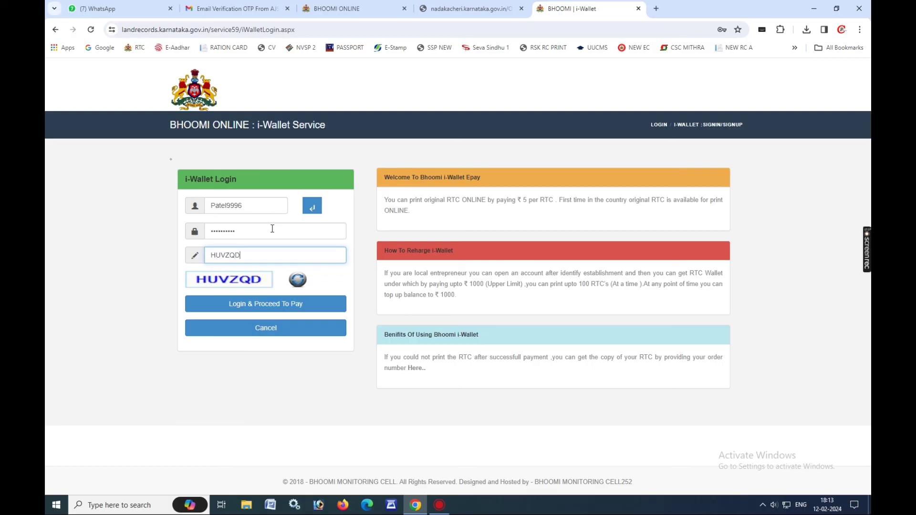
{"action": "left_click", "coordinate": [231, 302]}
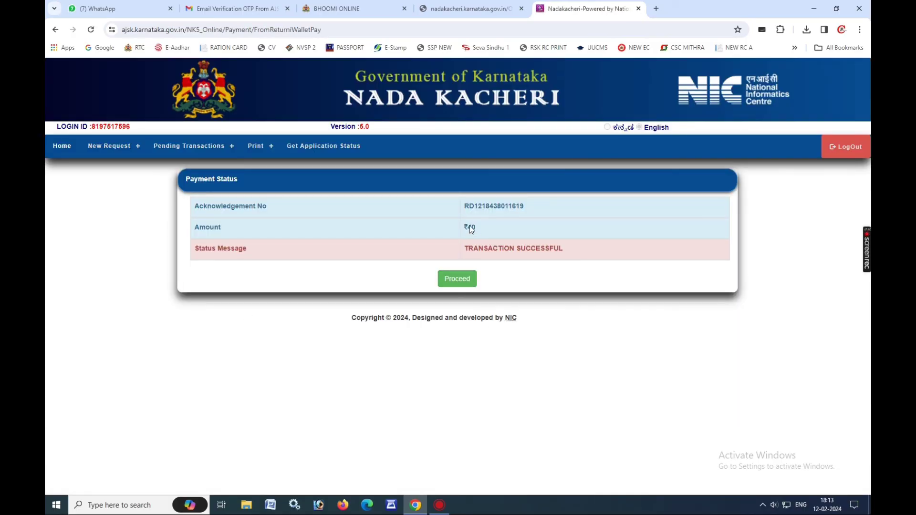
- Confirm the successful ₹40 payment and its acknowledgement number, then continue
{"action": "left_click_drag", "start_coordinate": [463, 206], "coordinate": [533, 205]}
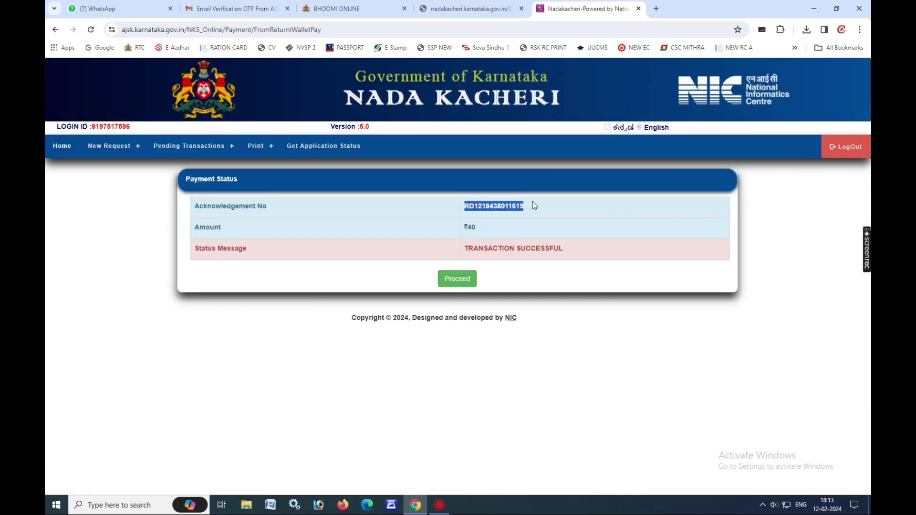
{"action": "left_click_drag", "start_coordinate": [465, 249], "coordinate": [525, 252]}
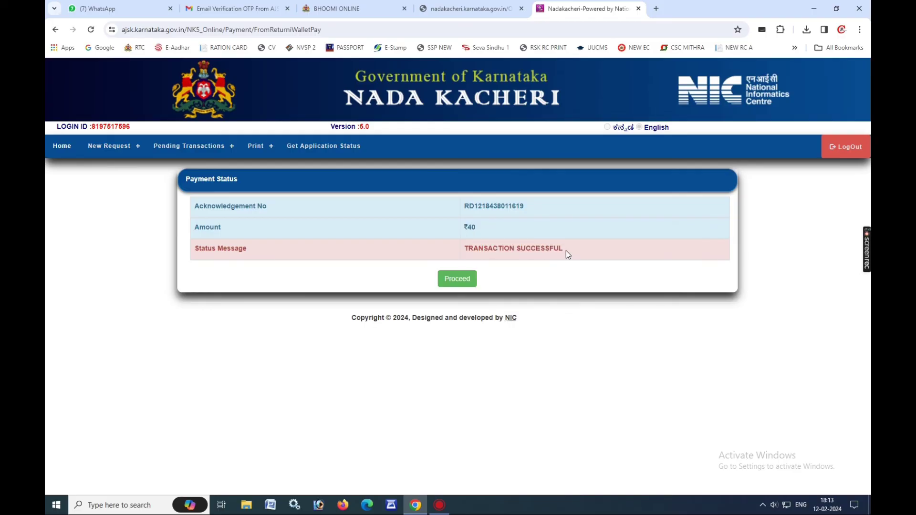
{"action": "left_click", "coordinate": [457, 284]}
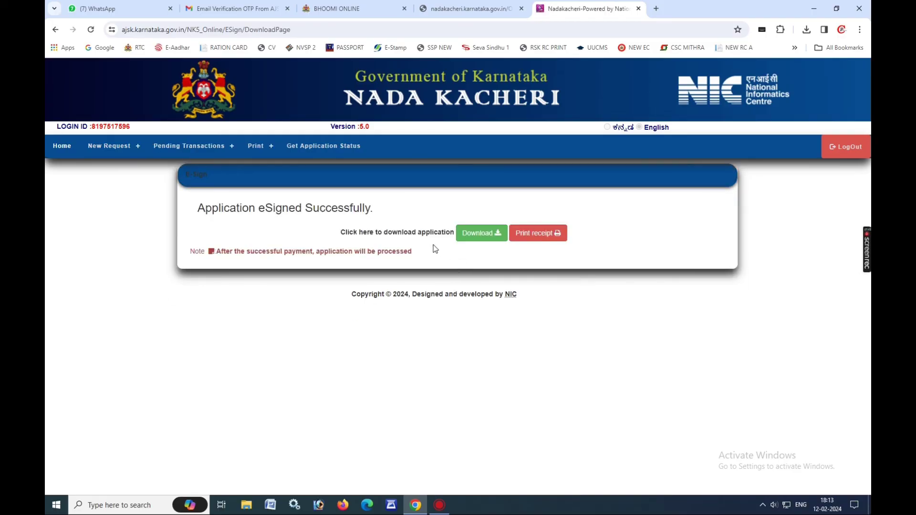
- Download the eSigned application PDF and open the downloaded file
{"action": "left_click_drag", "start_coordinate": [206, 210], "coordinate": [371, 212]}
{"action": "left_click", "coordinate": [384, 219]}
{"action": "left_click", "coordinate": [481, 233]}
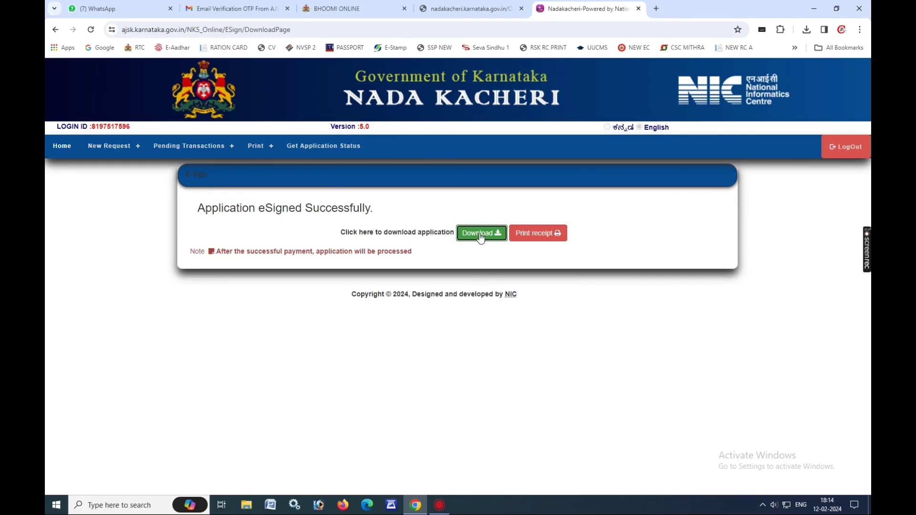
{"action": "left_click", "coordinate": [717, 61]}
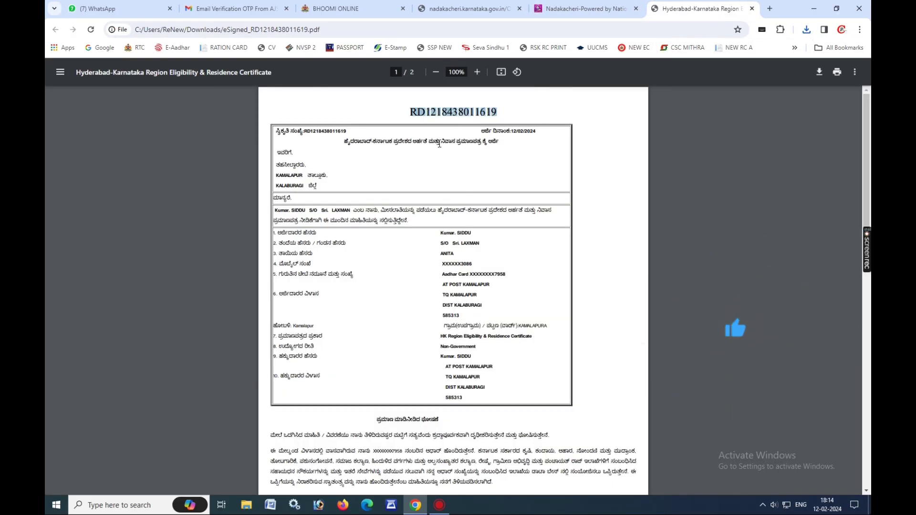
- Set up printing the certificate with odd pages only in black and white
{"action": "scroll", "coordinate": [482, 404], "scroll_direction": "down", "scroll_amount": 9}
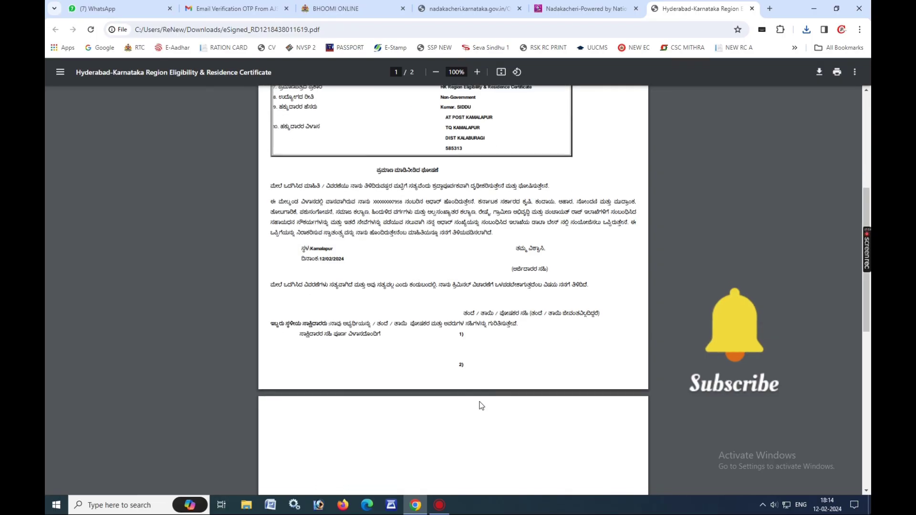
{"action": "scroll", "coordinate": [480, 402], "scroll_direction": "up", "scroll_amount": 9}
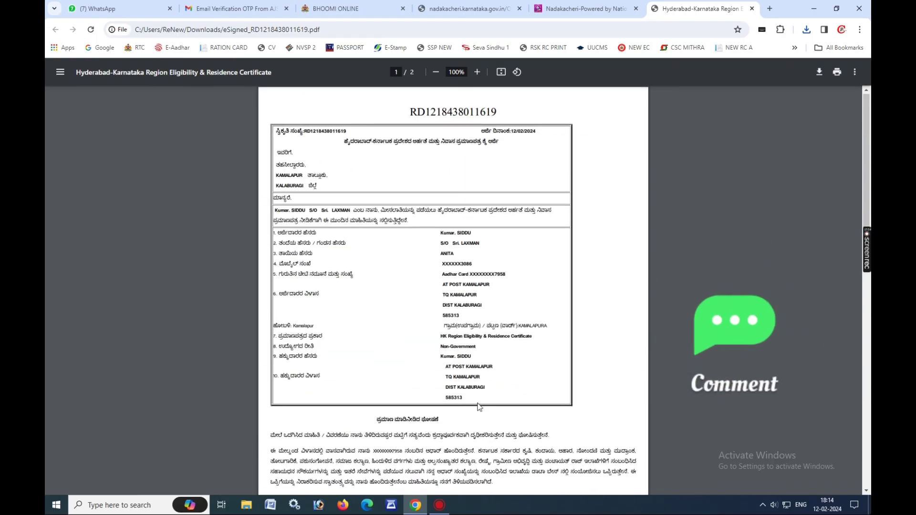
{"action": "scroll", "coordinate": [479, 406], "scroll_direction": "down", "scroll_amount": 6}
{"action": "scroll", "coordinate": [479, 406], "scroll_direction": "up", "scroll_amount": 6}
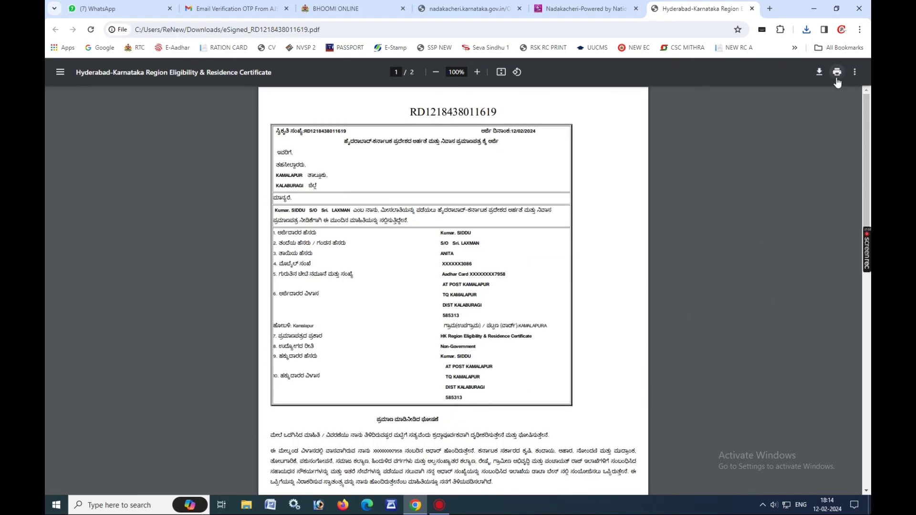
{"action": "left_click", "coordinate": [838, 79]}
{"action": "left_click", "coordinate": [702, 113]}
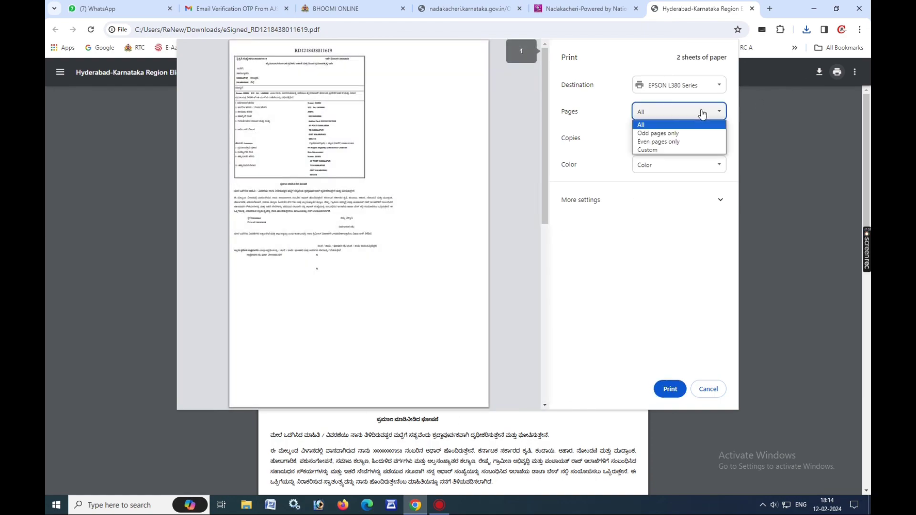
{"action": "left_click", "coordinate": [658, 133]}
{"action": "left_click", "coordinate": [678, 164]}
{"action": "left_click", "coordinate": [659, 176]}
- Keep one page per sheet, set scale to Default, and print on the EPSON L380
{"action": "left_click", "coordinate": [668, 200]}
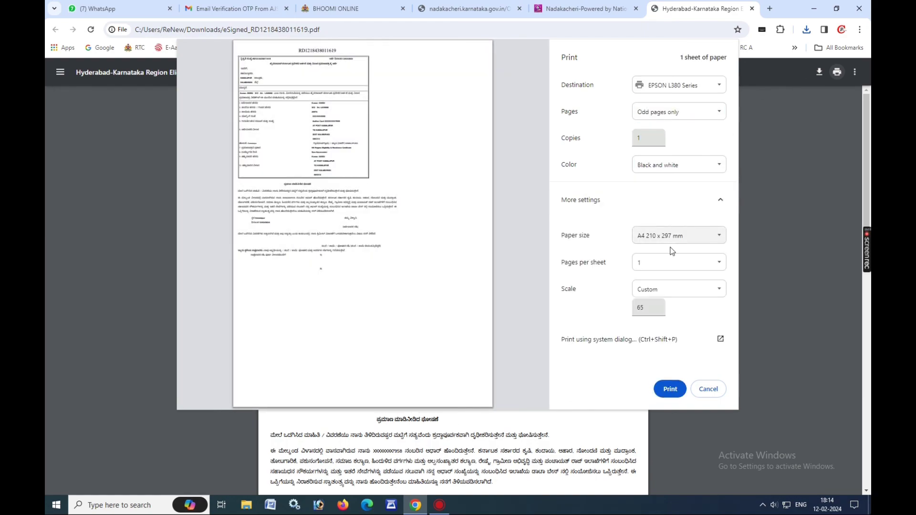
{"action": "left_click", "coordinate": [672, 260]}
{"action": "left_click", "coordinate": [616, 259]}
{"action": "left_click", "coordinate": [658, 290]}
{"action": "left_click", "coordinate": [647, 307]}
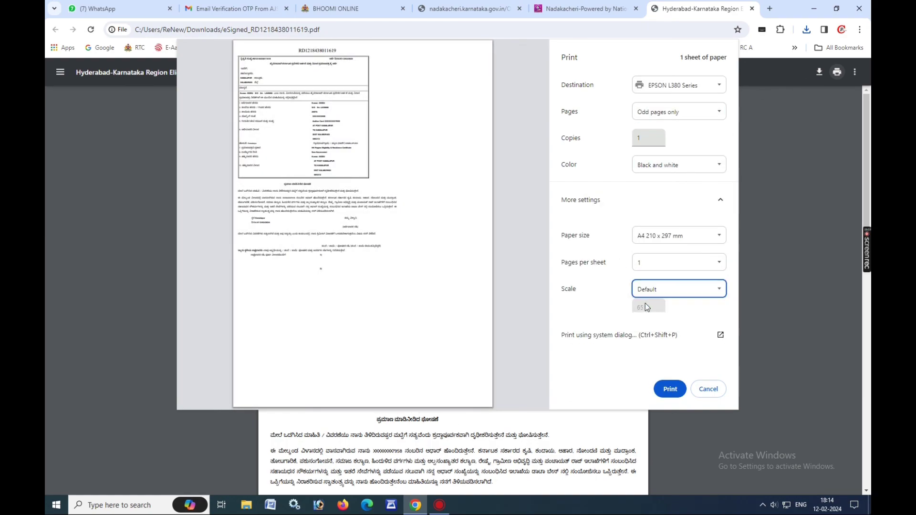
{"action": "left_click", "coordinate": [674, 392]}
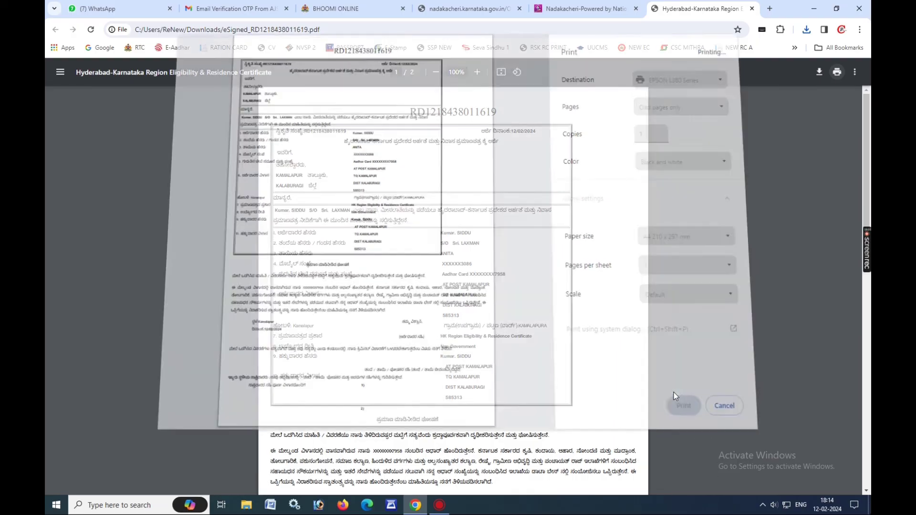